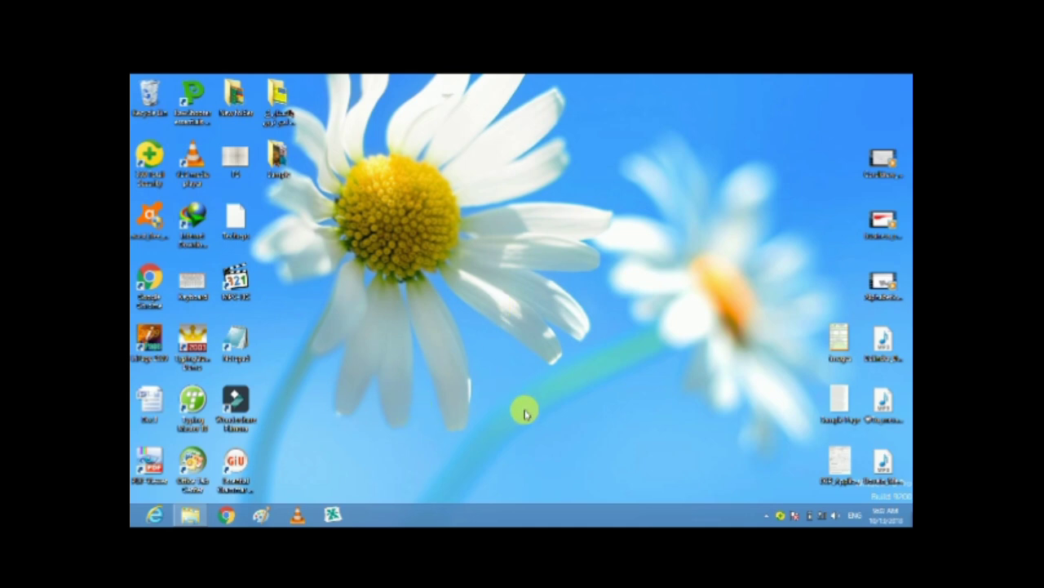
Step: Refresh the desktop, then open File Explorer on the Documents library listing Sample Page
{"action": "right_click", "coordinate": [521, 410]}
{"action": "left_click", "coordinate": [558, 263]}
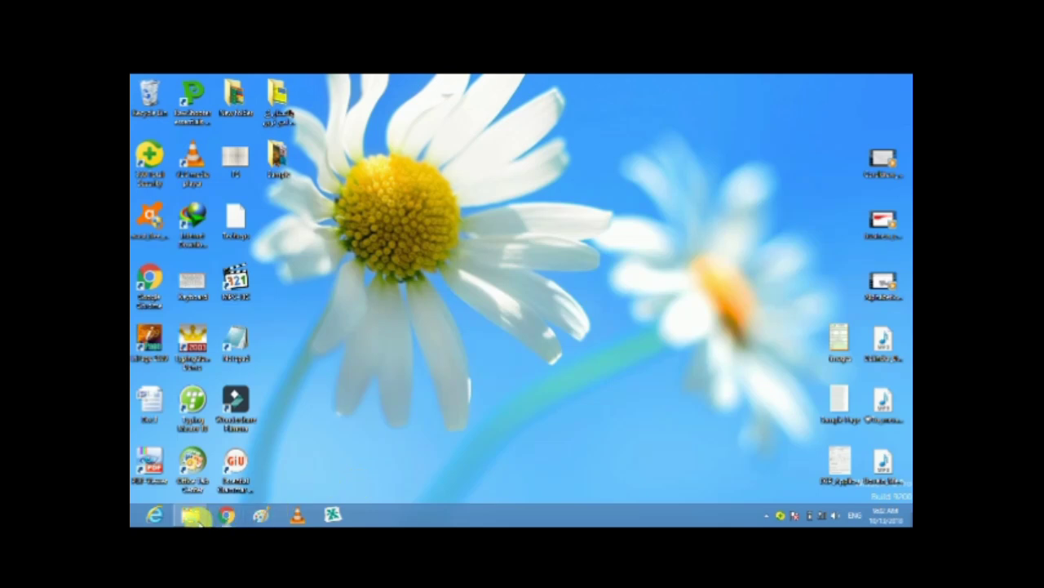
{"action": "left_click", "coordinate": [190, 515]}
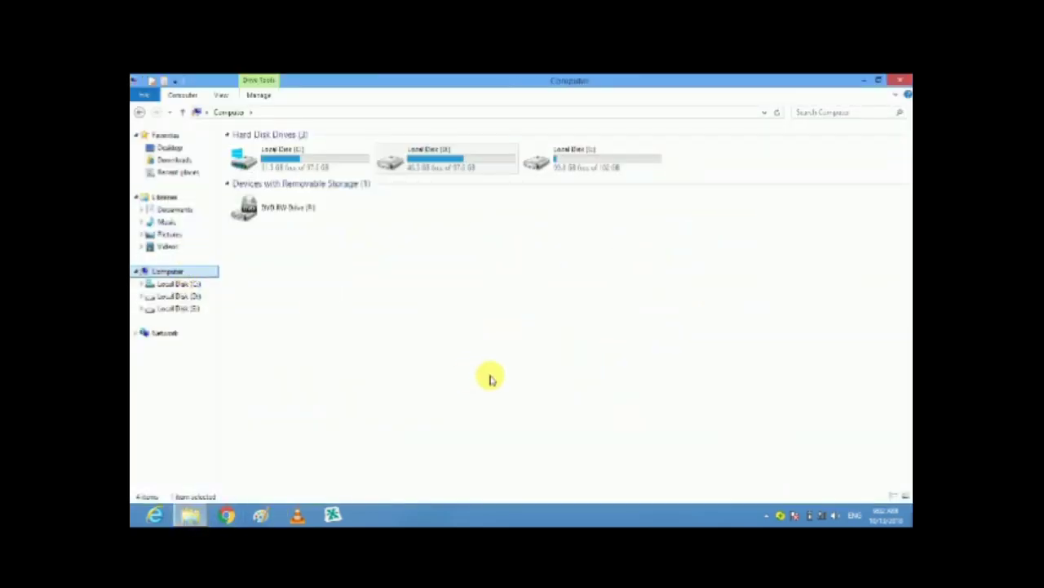
{"action": "key", "text": "super+d"}
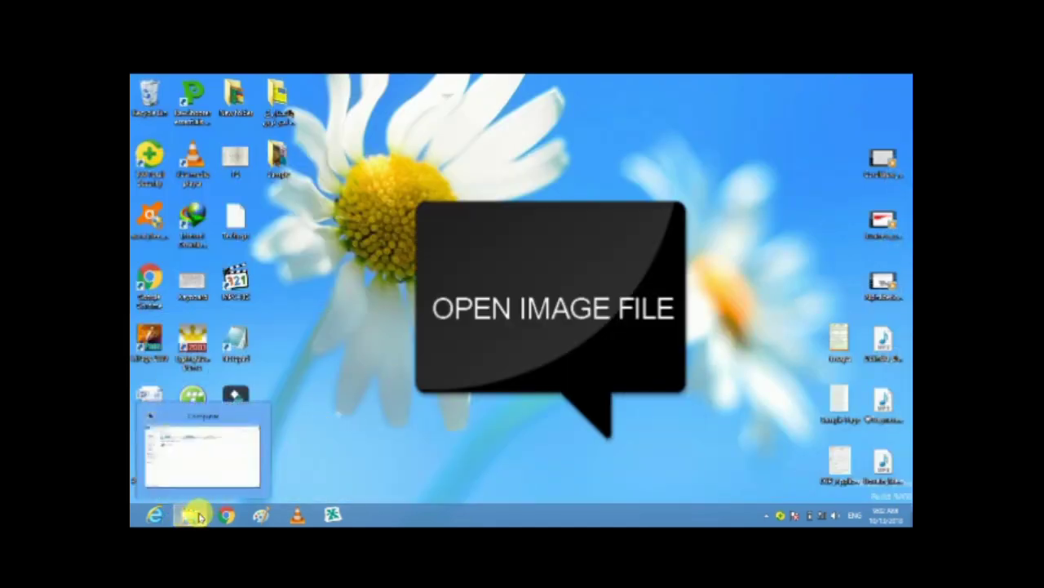
{"action": "left_click", "coordinate": [198, 517]}
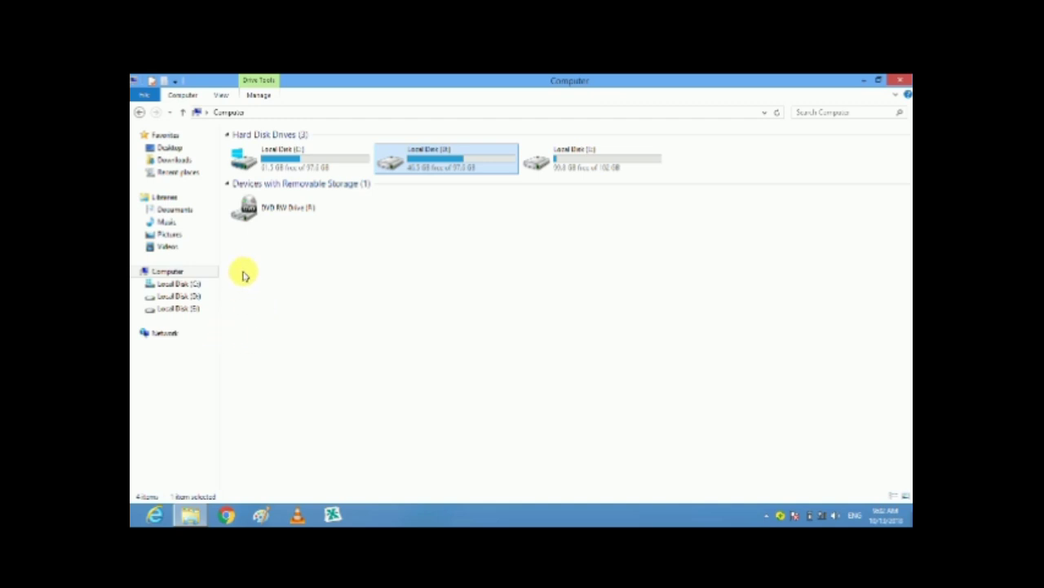
{"action": "left_click", "coordinate": [184, 210]}
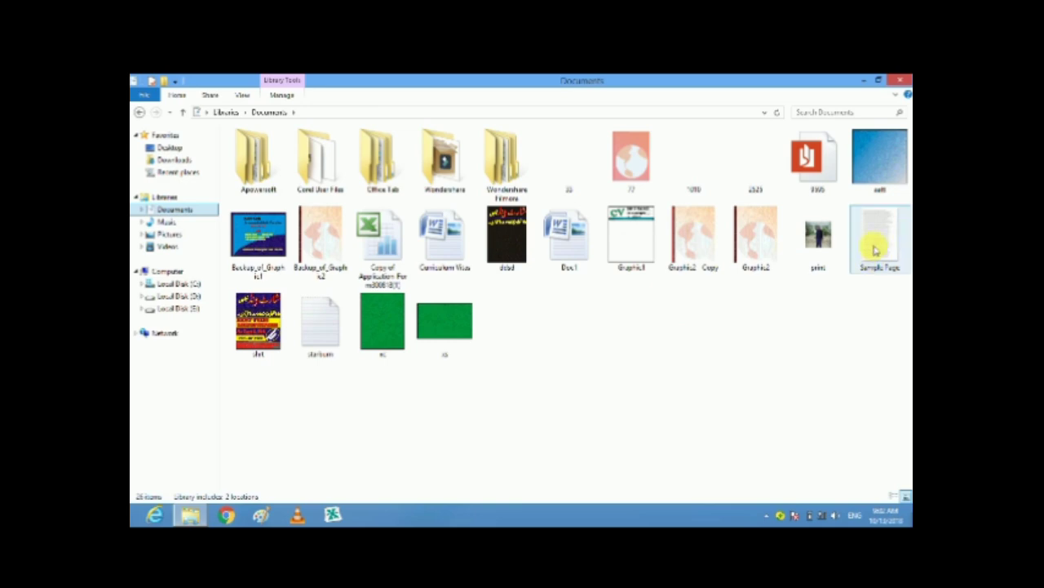
Step: Preview Sample Page in Photo Viewer, zoom in and pan to its opening cursive lines
{"action": "right_click", "coordinate": [875, 248]}
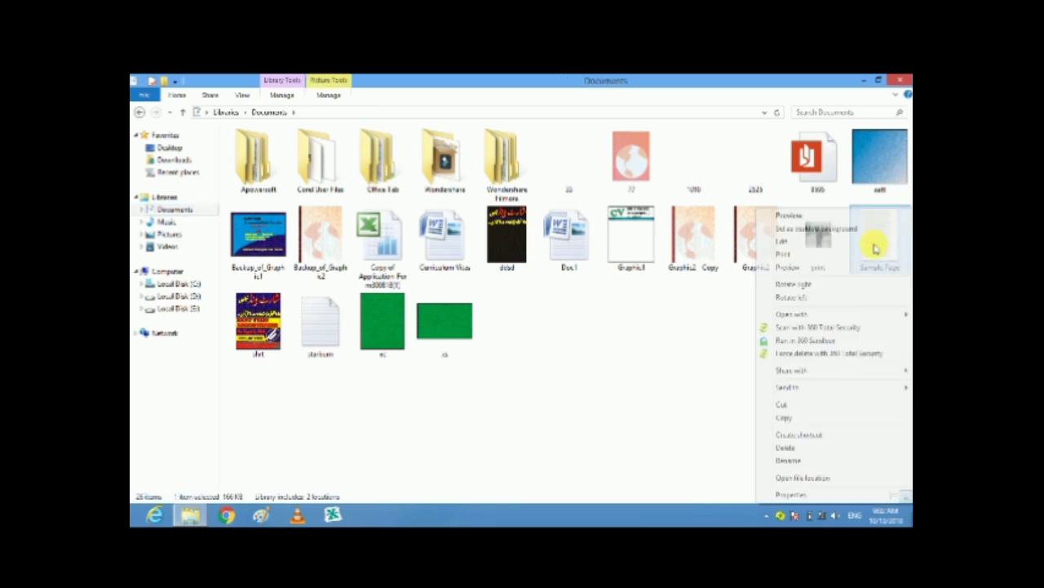
{"action": "left_click", "coordinate": [806, 216]}
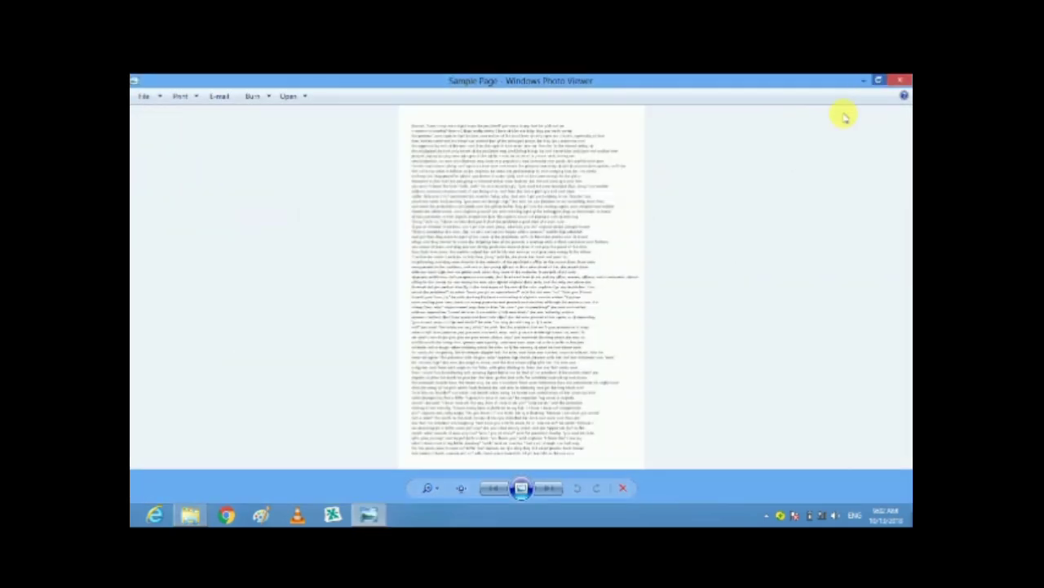
{"action": "scroll", "coordinate": [507, 220], "scroll_direction": "up", "scroll_amount": 2}
{"action": "scroll", "coordinate": [510, 215], "scroll_direction": "up", "scroll_amount": 3}
{"action": "scroll", "coordinate": [485, 261], "scroll_direction": "up", "scroll_amount": 2}
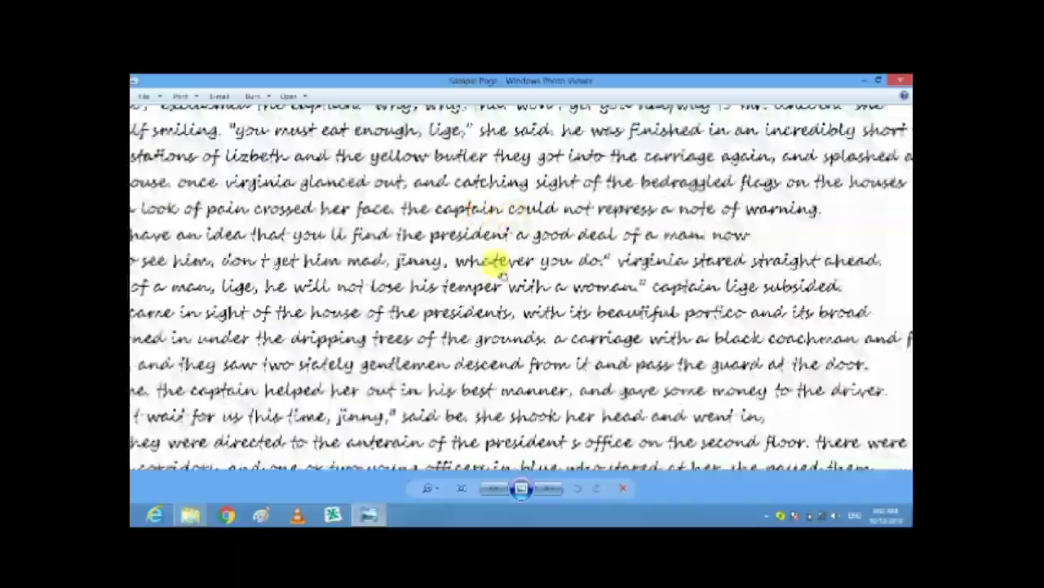
{"action": "scroll", "coordinate": [435, 196], "scroll_direction": "up", "scroll_amount": 2}
{"action": "left_click_drag", "start_coordinate": [432, 194], "coordinate": [541, 296]}
{"action": "mouse_move", "coordinate": [487, 172]}
{"action": "left_mouse_down"}
{"action": "mouse_move", "coordinate": [436, 245]}
{"action": "mouse_move", "coordinate": [420, 326]}
{"action": "left_mouse_up"}
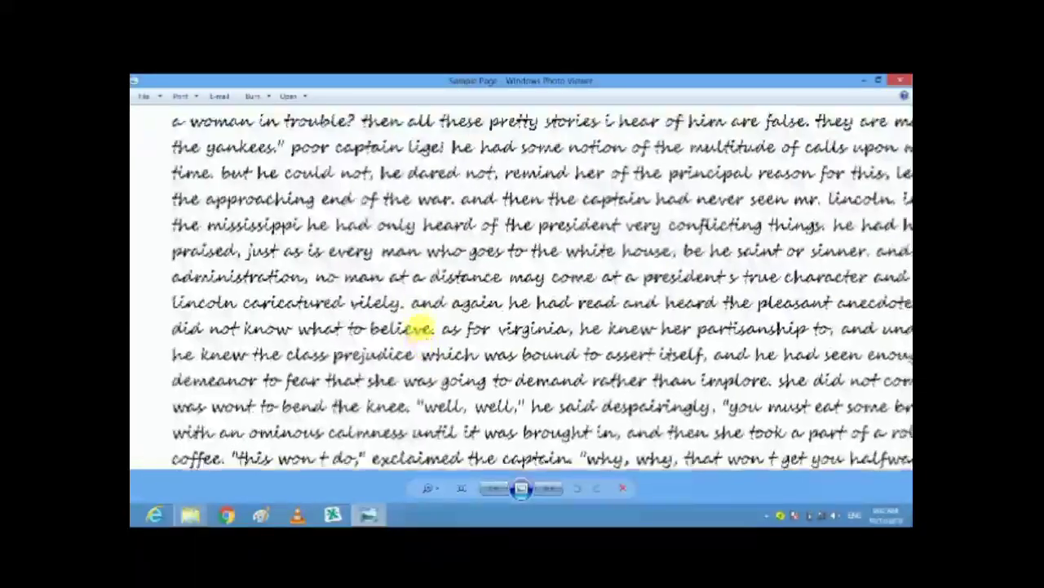
{"action": "mouse_move", "coordinate": [424, 239]}
{"action": "left_mouse_down"}
{"action": "mouse_move", "coordinate": [396, 330]}
{"action": "mouse_move", "coordinate": [373, 275]}
{"action": "left_mouse_up"}
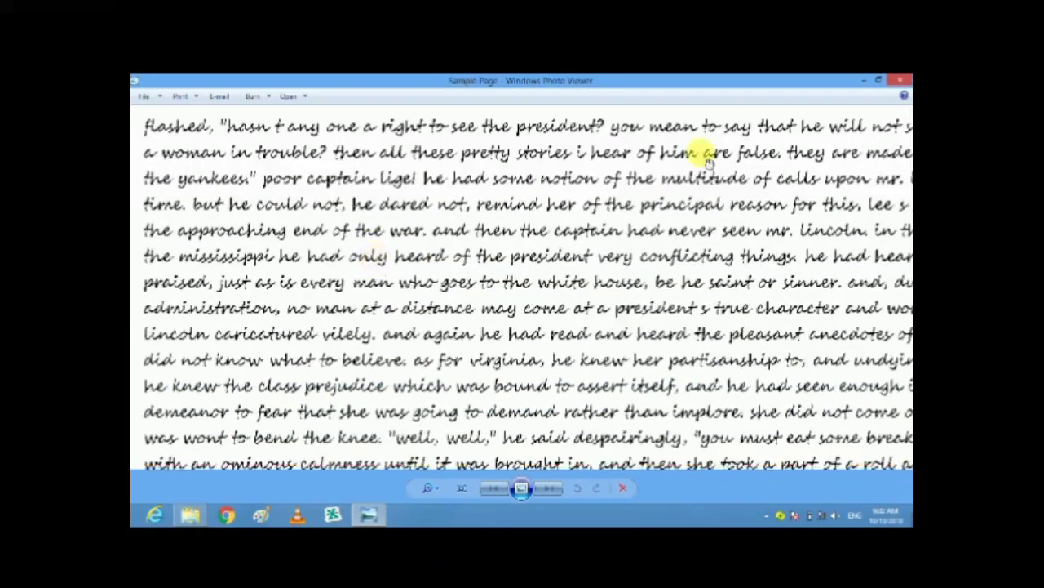
Step: Scroll through the Start screen tiles and launch Microsoft Office Word 2007
{"action": "left_click", "coordinate": [137, 520]}
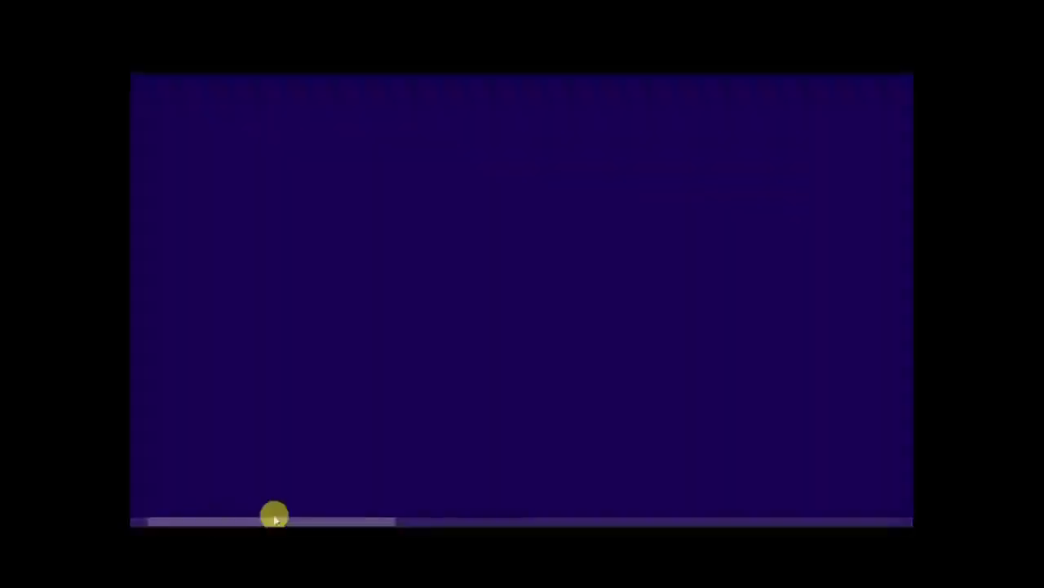
{"action": "left_click_drag", "start_coordinate": [356, 520], "coordinate": [700, 520]}
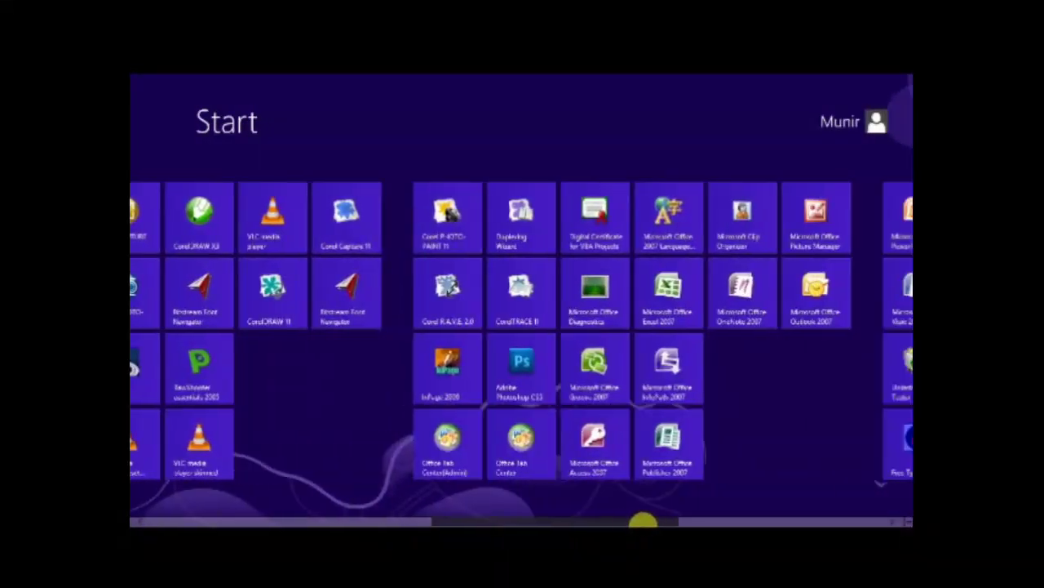
{"action": "left_click_drag", "start_coordinate": [700, 519], "coordinate": [731, 520]}
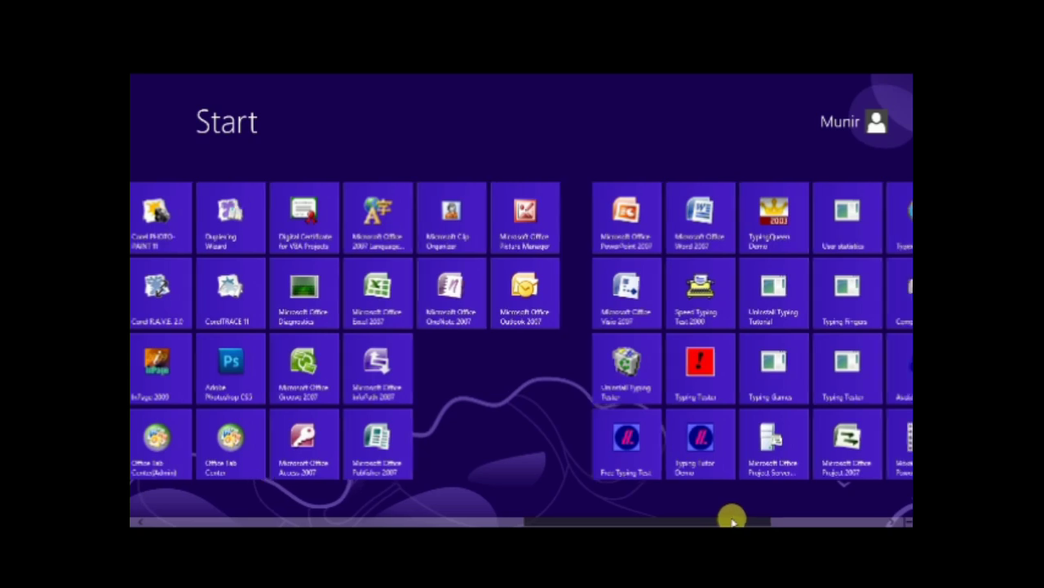
{"action": "left_click_drag", "start_coordinate": [731, 520], "coordinate": [737, 519]}
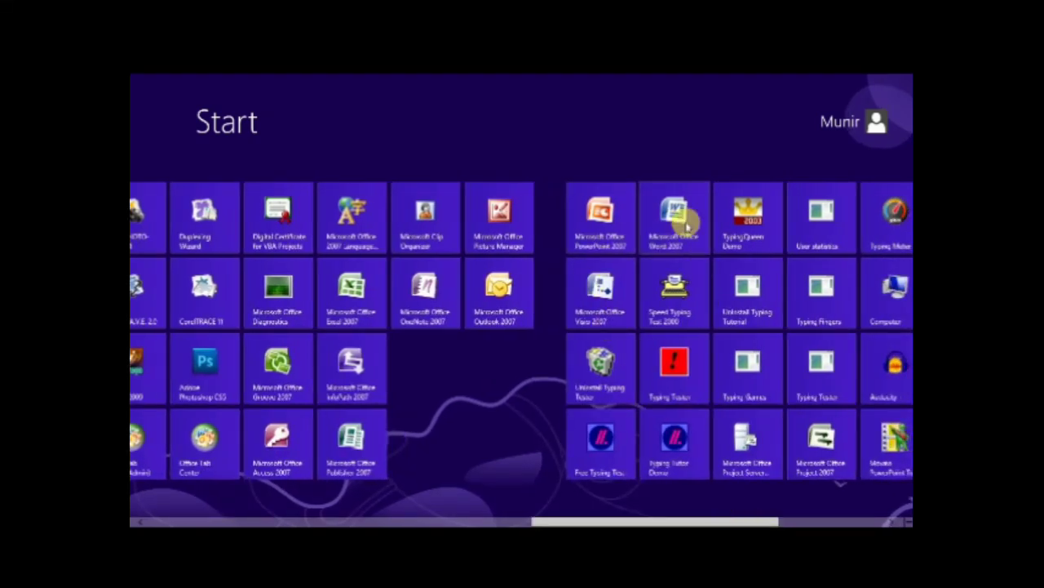
{"action": "left_click", "coordinate": [684, 219]}
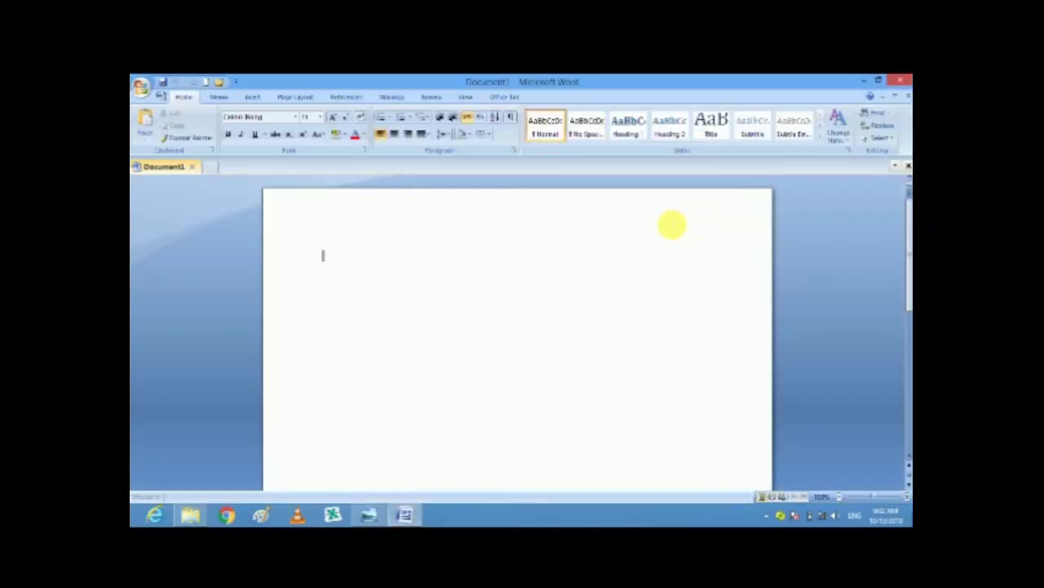
Step: Restore Word to a smaller window and shift it left to reveal the image
{"action": "left_click", "coordinate": [714, 85]}
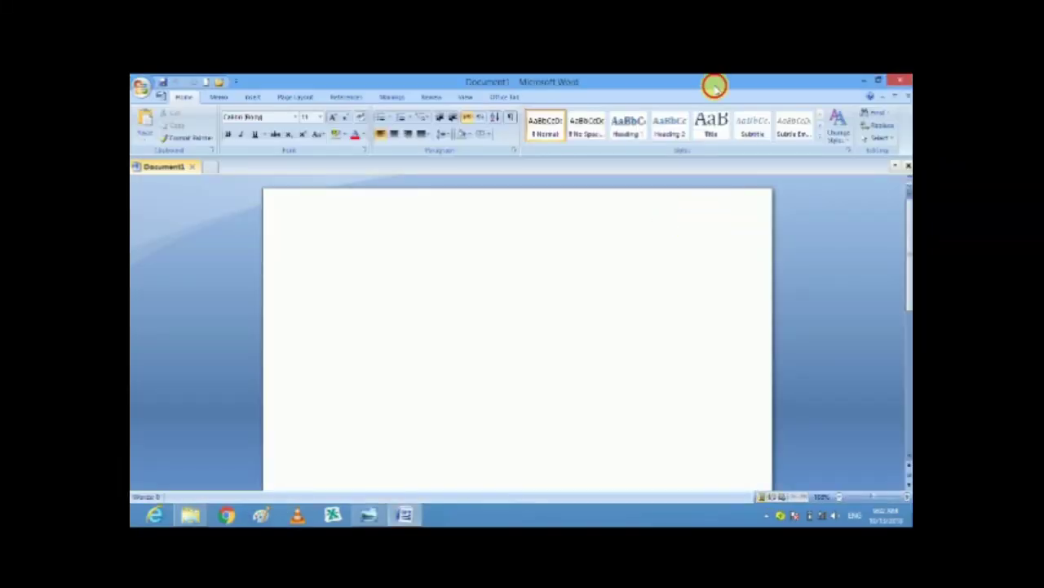
{"action": "left_click_drag", "start_coordinate": [714, 85], "coordinate": [699, 202]}
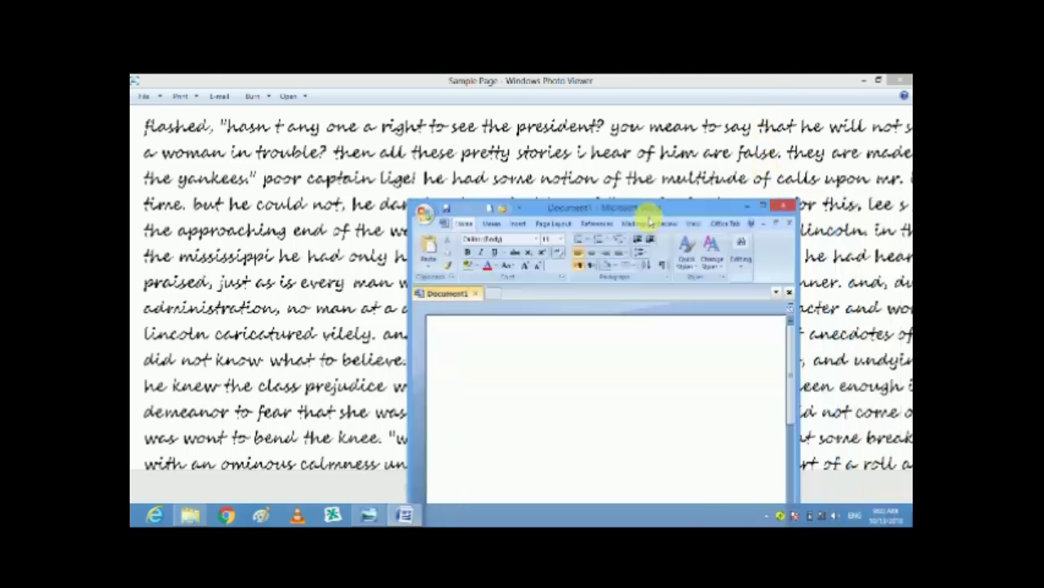
{"action": "left_click_drag", "start_coordinate": [779, 204], "coordinate": [595, 204]}
Step: Minimize Explorer, and move the Photo Viewer window to the top and widen it
{"action": "left_click", "coordinate": [370, 86]}
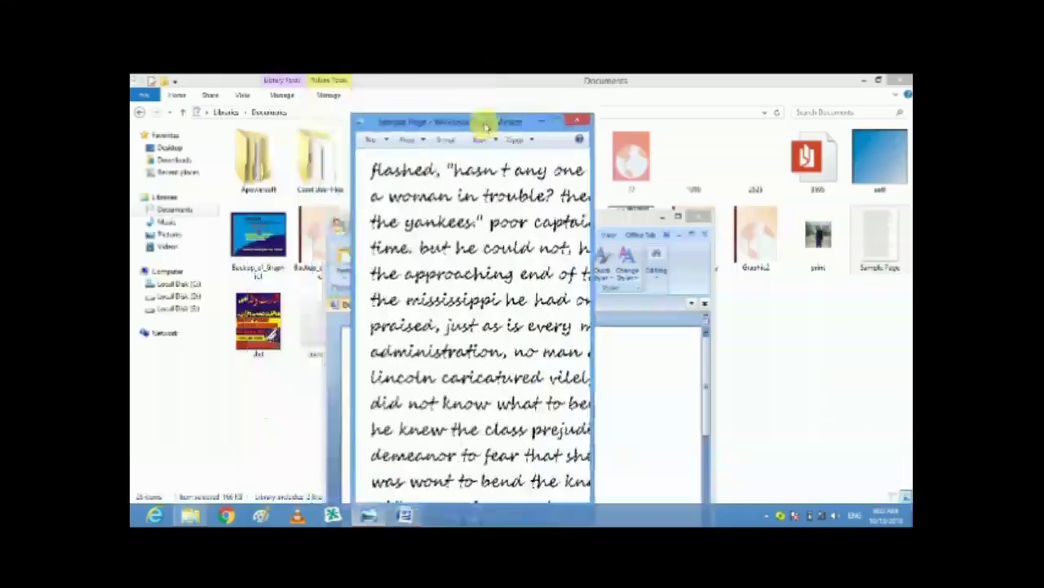
{"action": "left_click_drag", "start_coordinate": [369, 85], "coordinate": [608, 132]}
{"action": "left_click", "coordinate": [866, 80]}
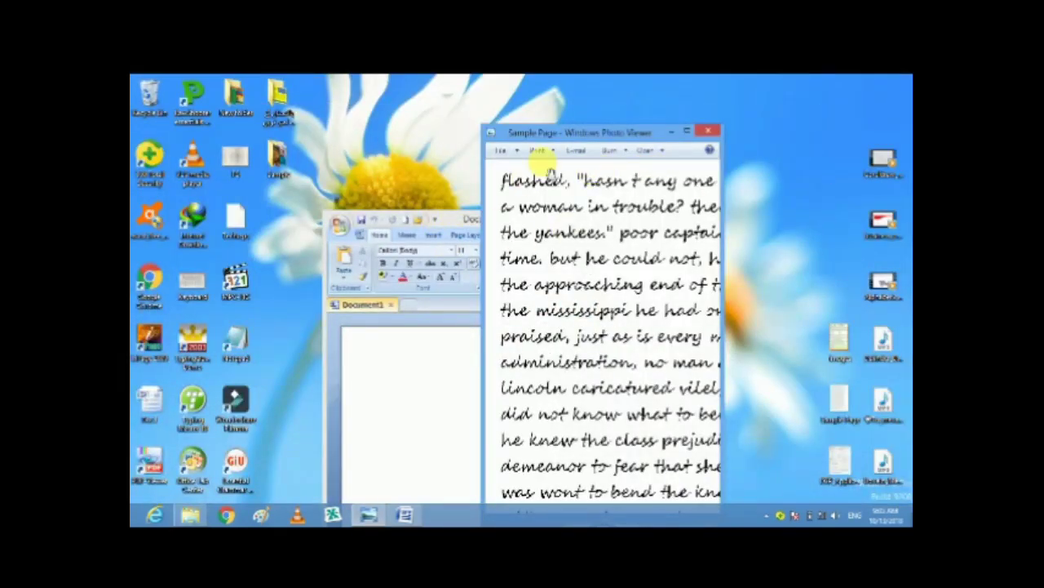
{"action": "left_click_drag", "start_coordinate": [567, 132], "coordinate": [460, 98]}
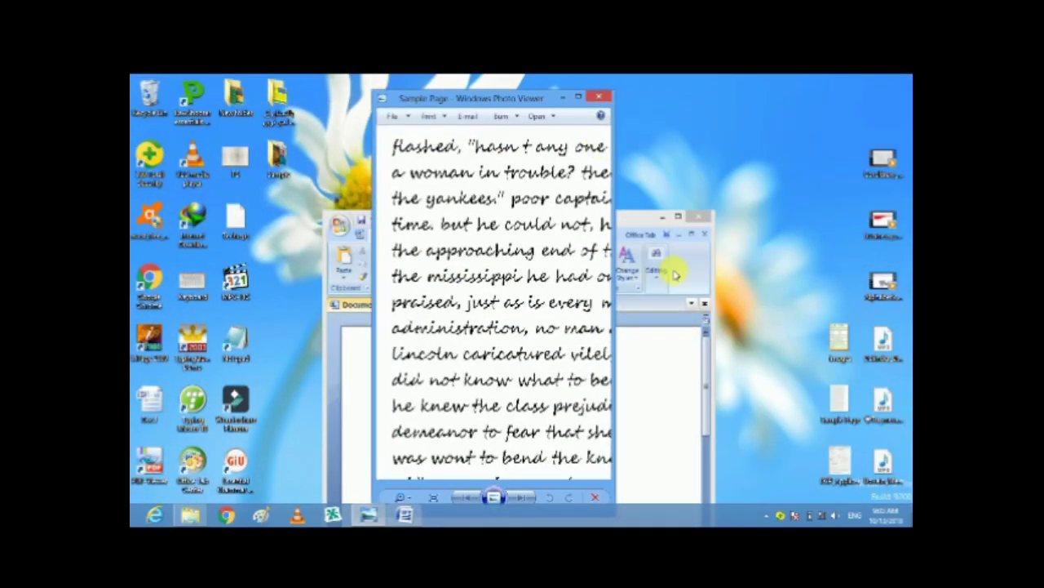
{"action": "left_click_drag", "start_coordinate": [613, 275], "coordinate": [769, 253]}
{"action": "left_click_drag", "start_coordinate": [834, 236], "coordinate": [883, 233]}
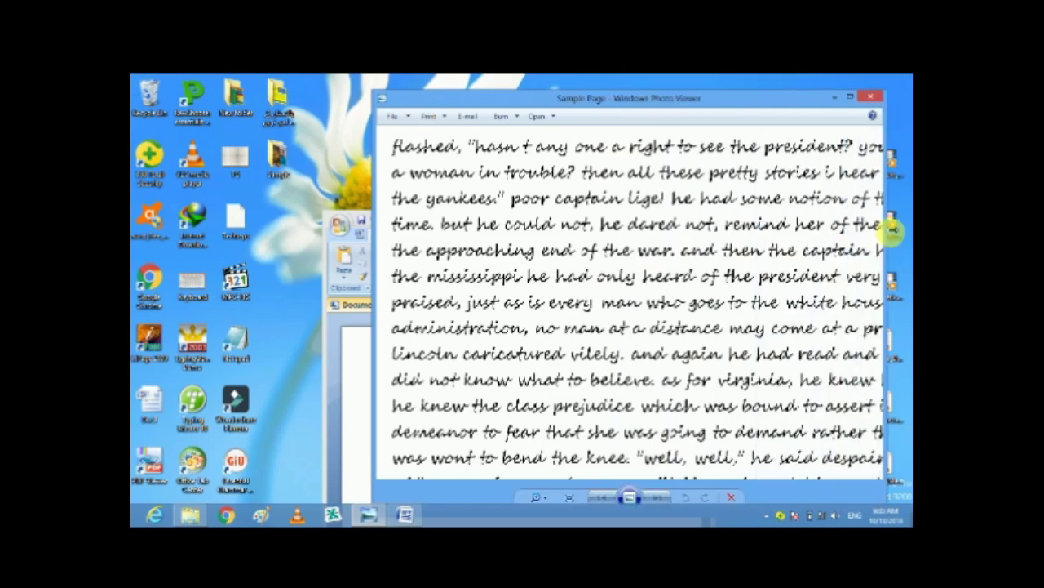
{"action": "mouse_move", "coordinate": [675, 96]}
{"action": "left_mouse_down"}
{"action": "mouse_move", "coordinate": [635, 222]}
{"action": "mouse_move", "coordinate": [584, 72]}
{"action": "left_mouse_up"}
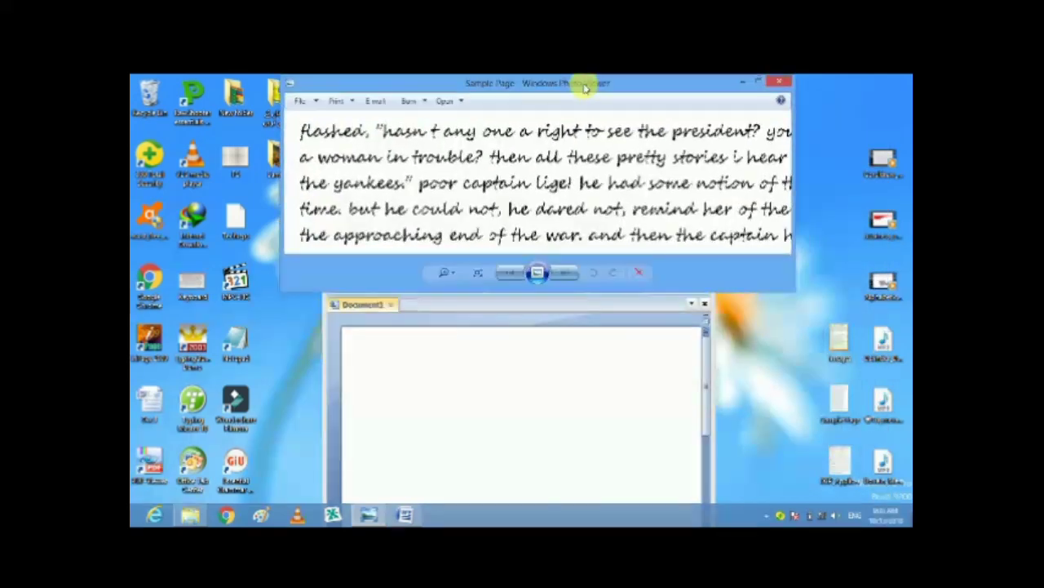
Step: Place the Word window below the image and widen it across the desktop
{"action": "left_click", "coordinate": [466, 304]}
{"action": "mouse_move", "coordinate": [505, 218]}
{"action": "left_mouse_down"}
{"action": "mouse_move", "coordinate": [427, 263]}
{"action": "mouse_move", "coordinate": [300, 272]}
{"action": "mouse_move", "coordinate": [311, 272]}
{"action": "left_mouse_up"}
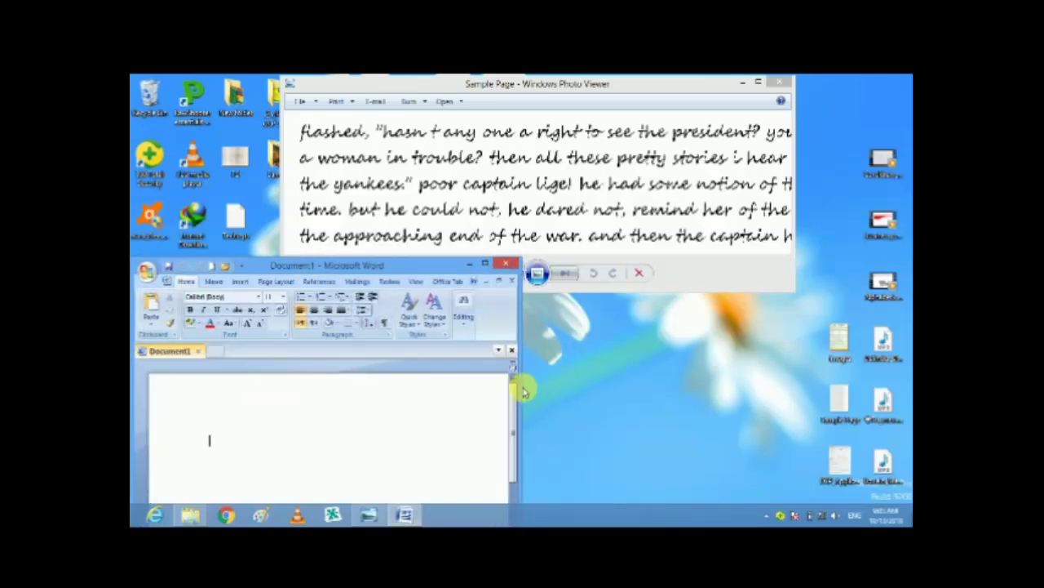
{"action": "left_click_drag", "start_coordinate": [523, 384], "coordinate": [905, 363]}
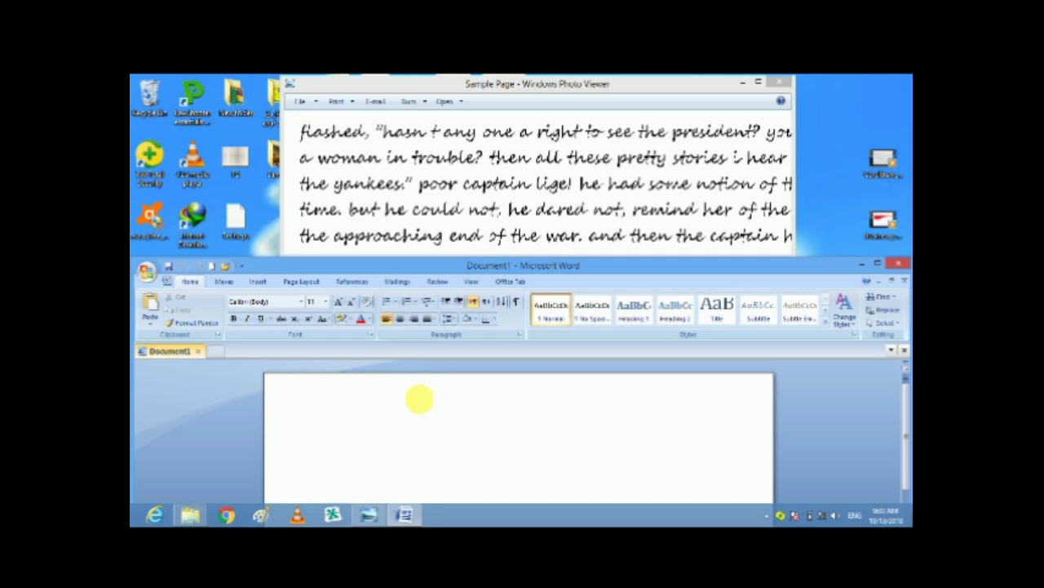
Step: Enlarge the font size and set the document font to Times New Roman
{"action": "left_click", "coordinate": [325, 301]}
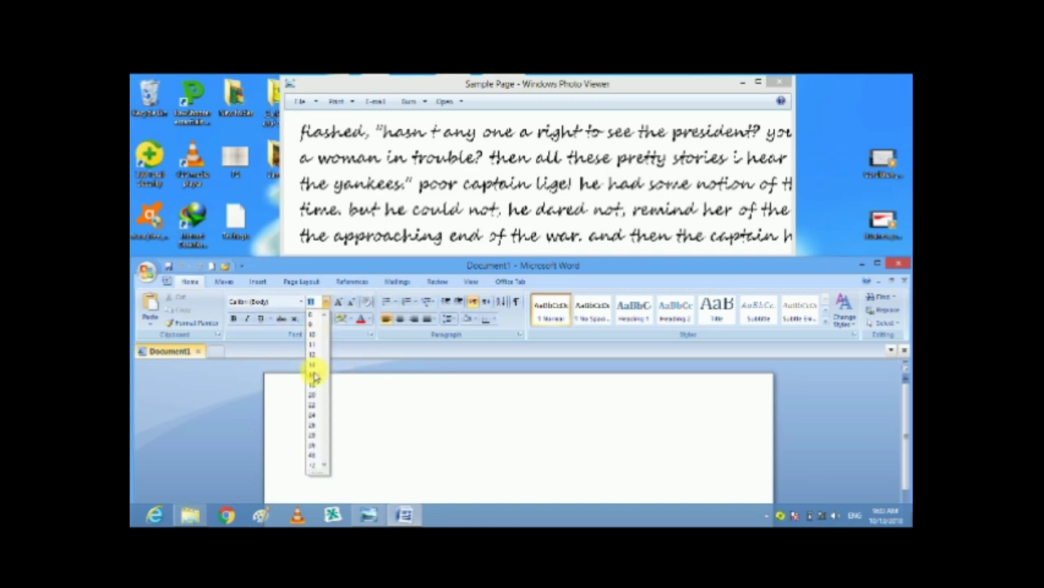
{"action": "left_click", "coordinate": [314, 364]}
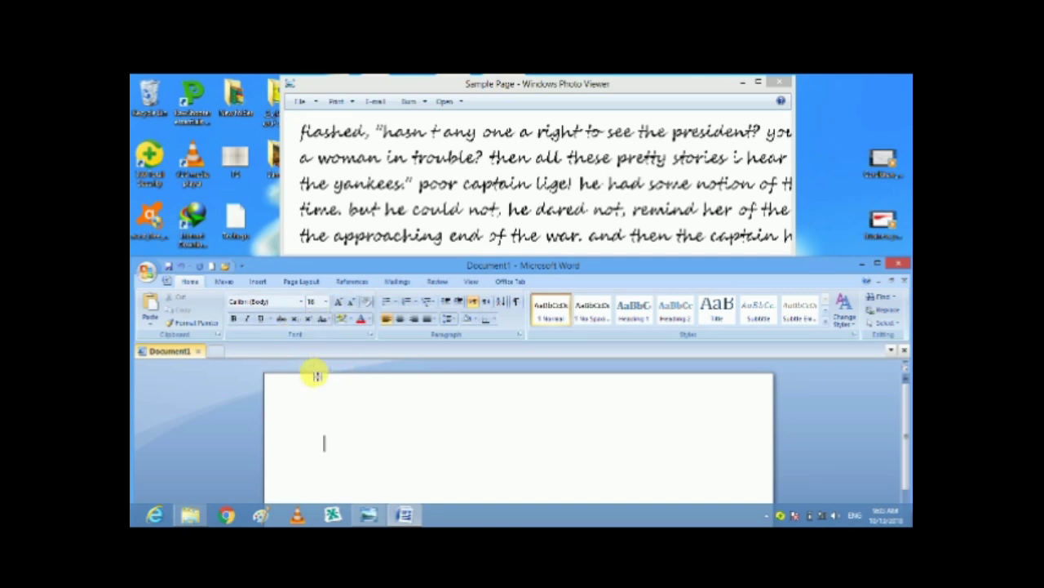
{"action": "left_click", "coordinate": [302, 303]}
{"action": "left_click", "coordinate": [301, 304]}
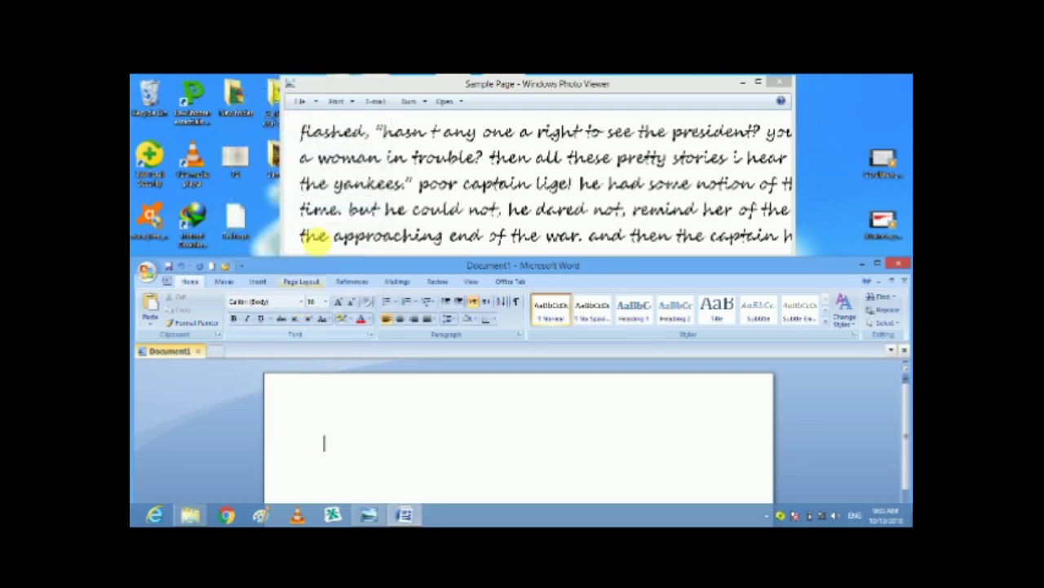
{"action": "left_click", "coordinate": [301, 304]}
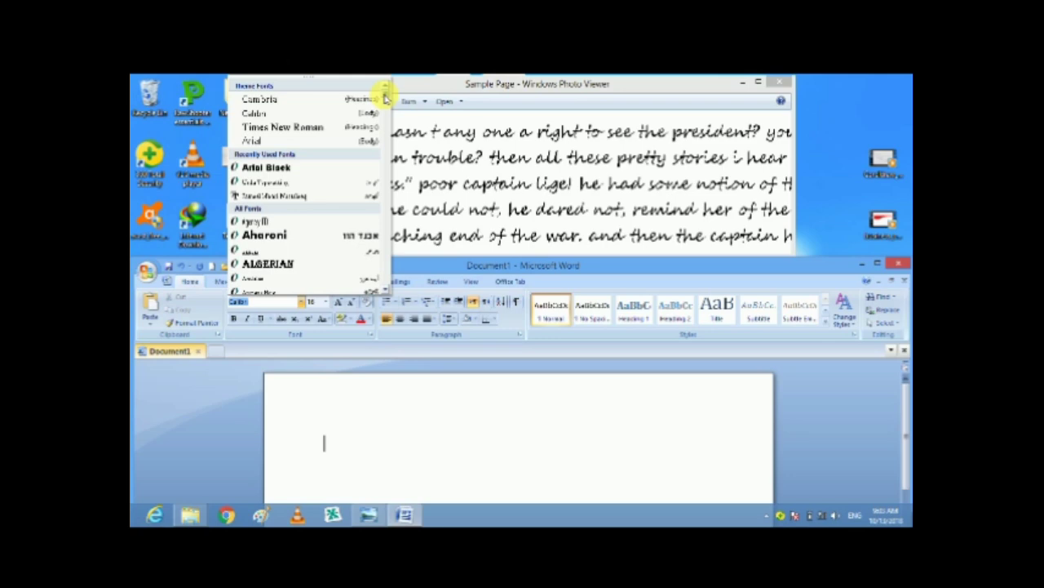
{"action": "left_click_drag", "start_coordinate": [388, 108], "coordinate": [383, 253]}
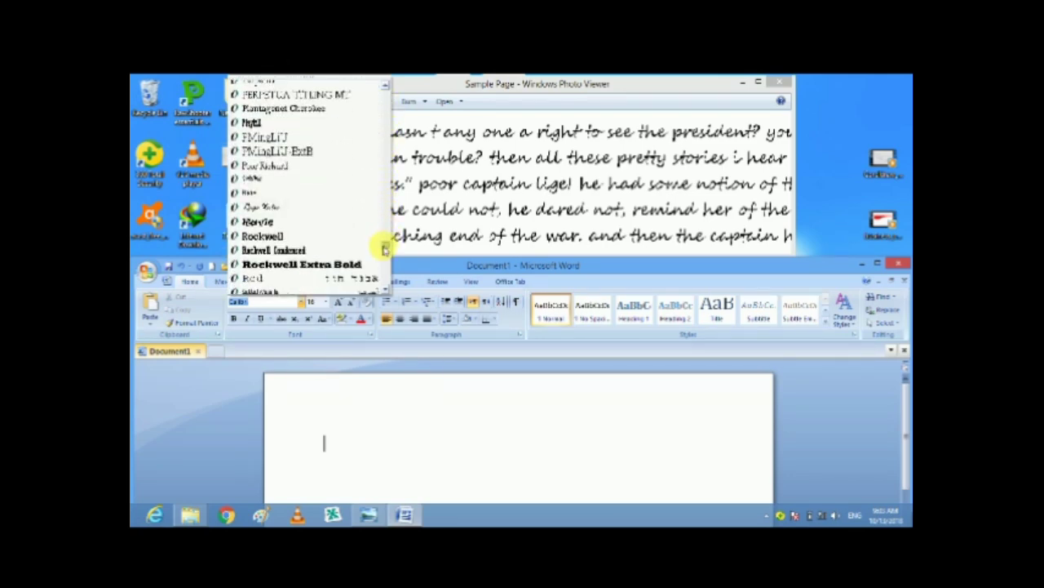
{"action": "left_click_drag", "start_coordinate": [384, 253], "coordinate": [385, 259]}
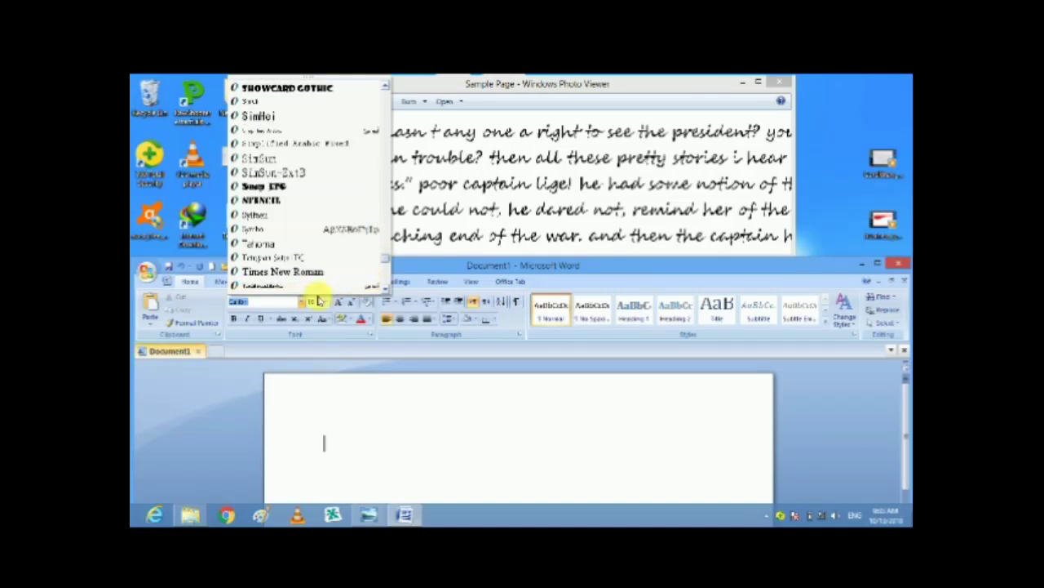
{"action": "left_click", "coordinate": [300, 301]}
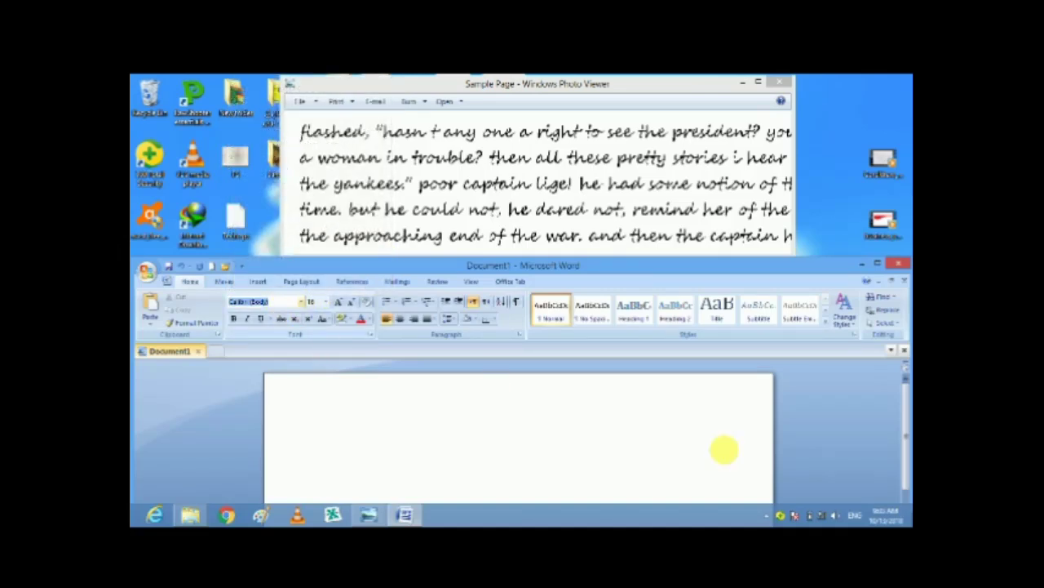
{"action": "type", "text": "Ti"}
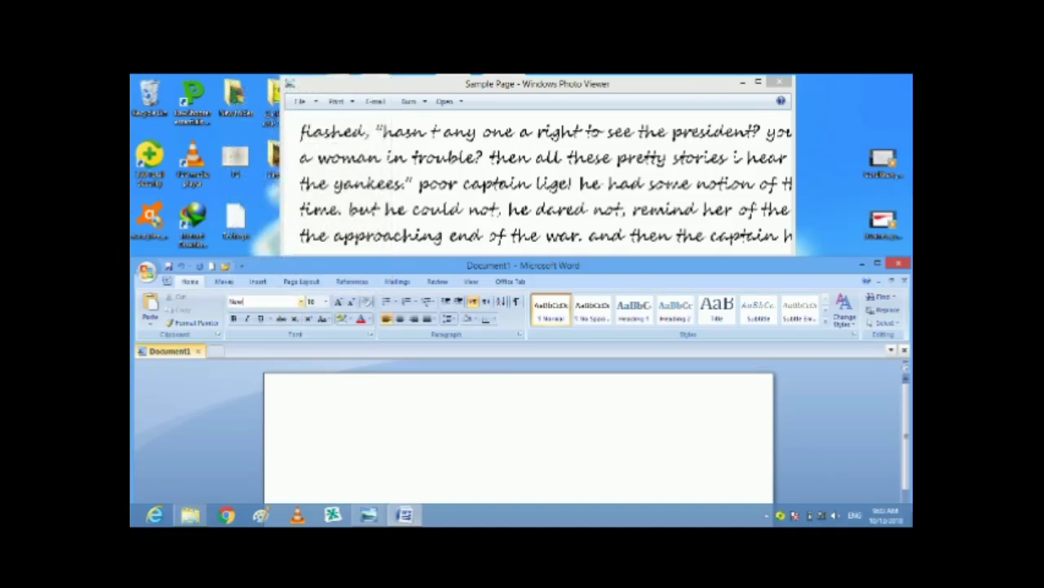
{"action": "key", "text": "BackSpace"}
{"action": "key", "text": "BackSpace"}
{"action": "key", "text": "BackSpace"}
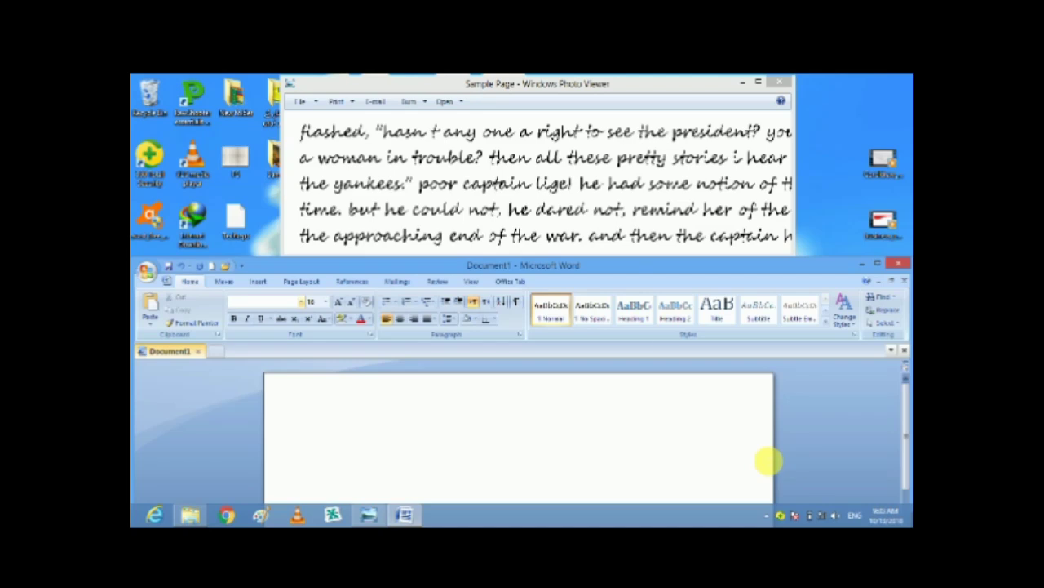
{"action": "type", "text": "Times New Roman"}
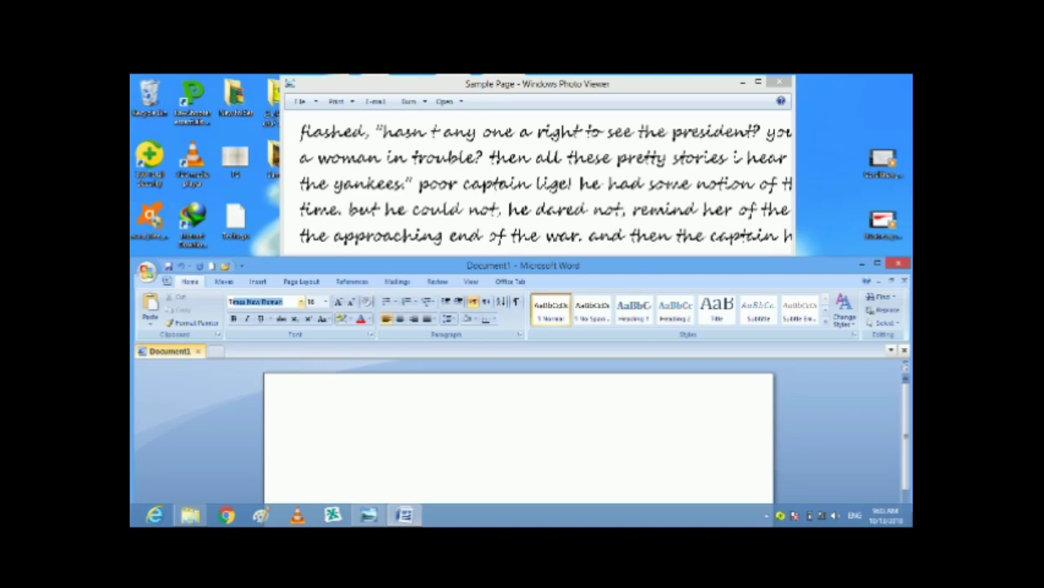
{"action": "key", "text": "Return"}
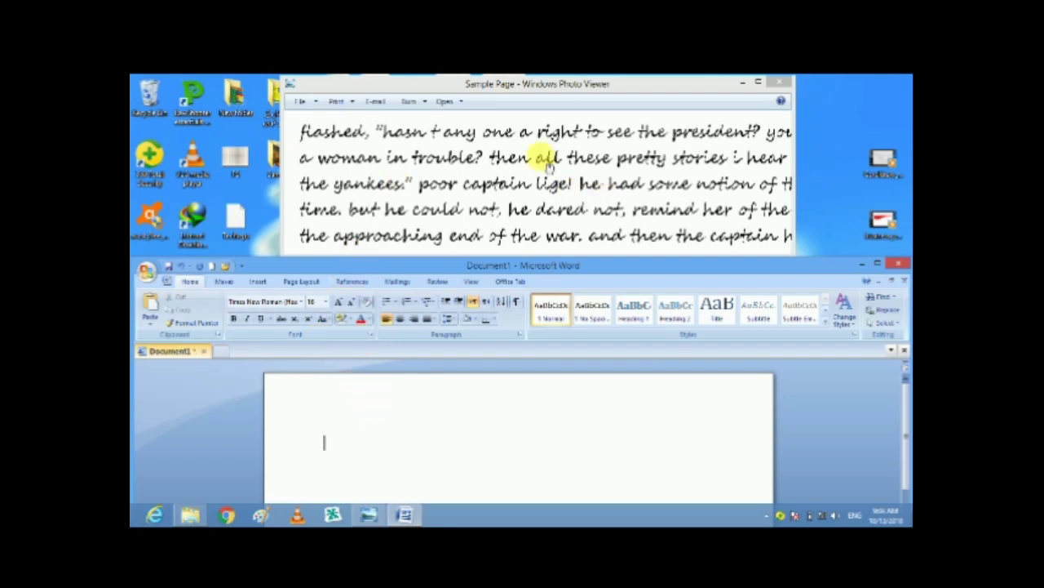
Step: Check the sample image, then type the opening lines beginning "Flashed" into the document
{"action": "left_click", "coordinate": [392, 85]}
{"action": "scroll", "coordinate": [339, 151], "scroll_direction": "up", "scroll_amount": 2}
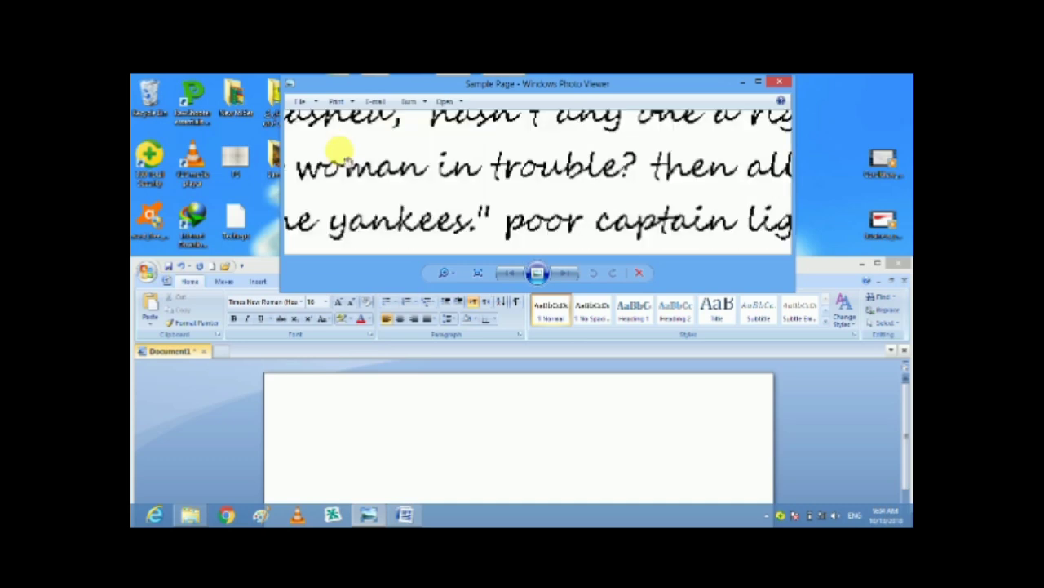
{"action": "scroll", "coordinate": [340, 154], "scroll_direction": "down", "scroll_amount": 2}
{"action": "scroll", "coordinate": [345, 160], "scroll_direction": "up", "scroll_amount": 1}
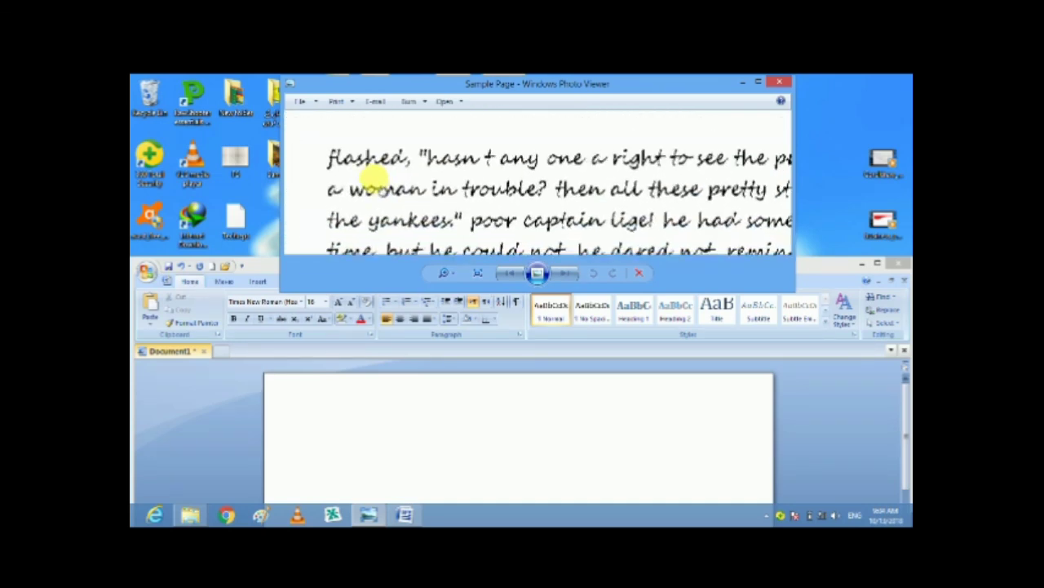
{"action": "scroll", "coordinate": [350, 162], "scroll_direction": "down", "scroll_amount": 1}
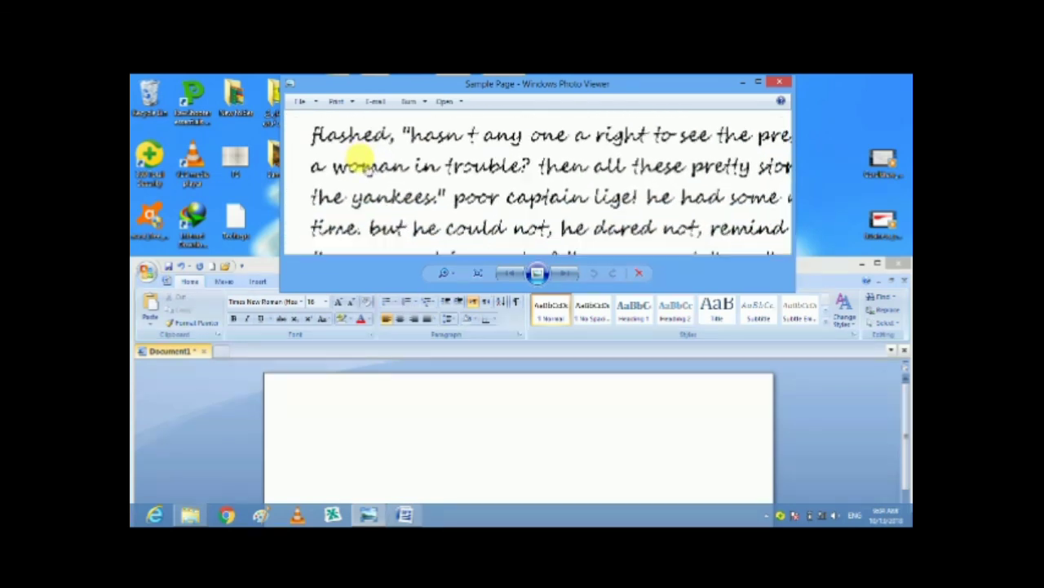
{"action": "left_click", "coordinate": [356, 408]}
{"action": "type", "text": "f"}
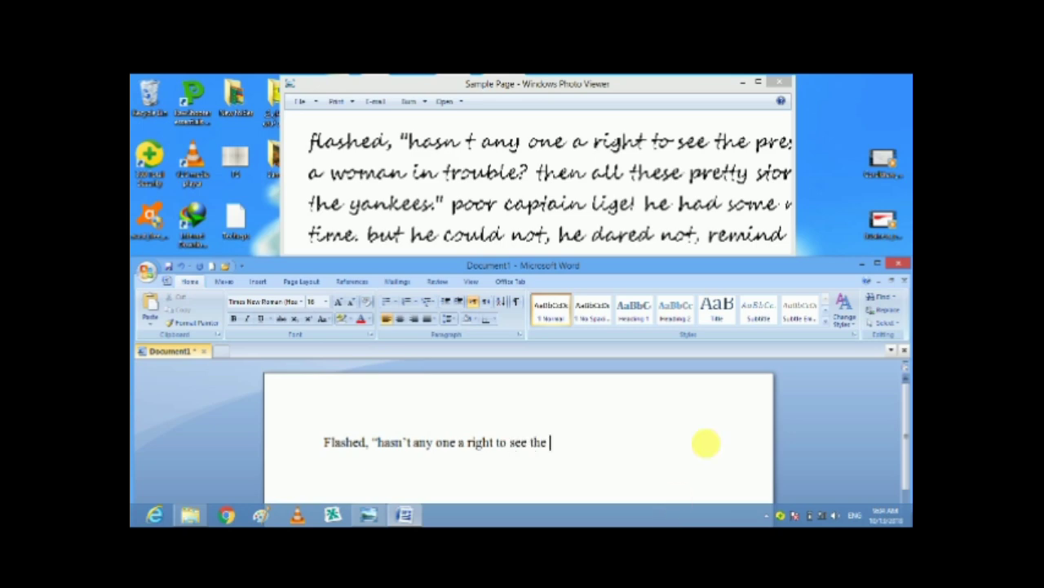
Step: Pan the image further along and type "president? You mean to"
{"action": "left_click_drag", "start_coordinate": [747, 193], "coordinate": [597, 198]}
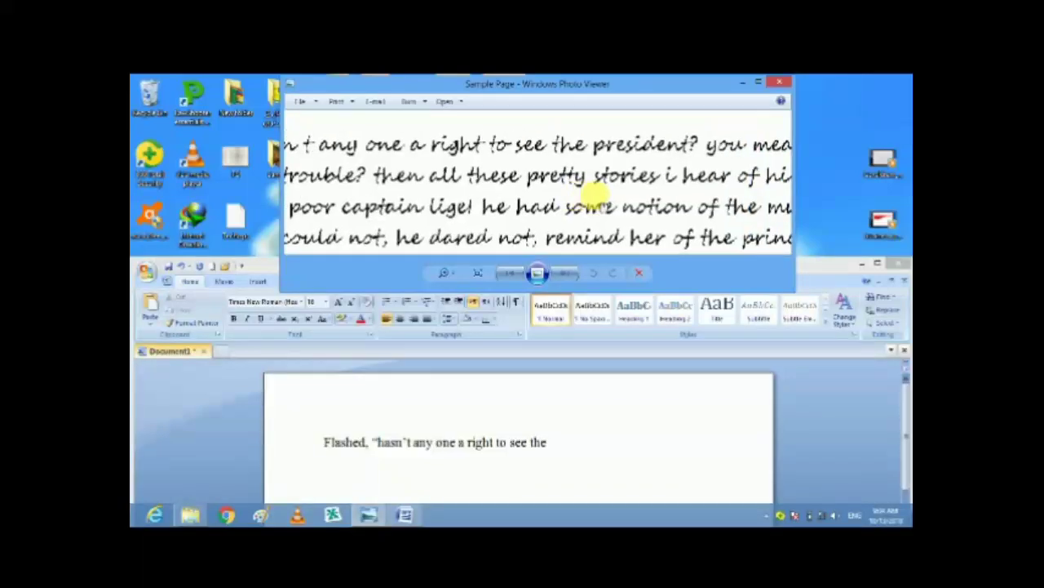
{"action": "left_click_drag", "start_coordinate": [694, 193], "coordinate": [665, 191]}
{"action": "left_click_drag", "start_coordinate": [641, 193], "coordinate": [629, 196]}
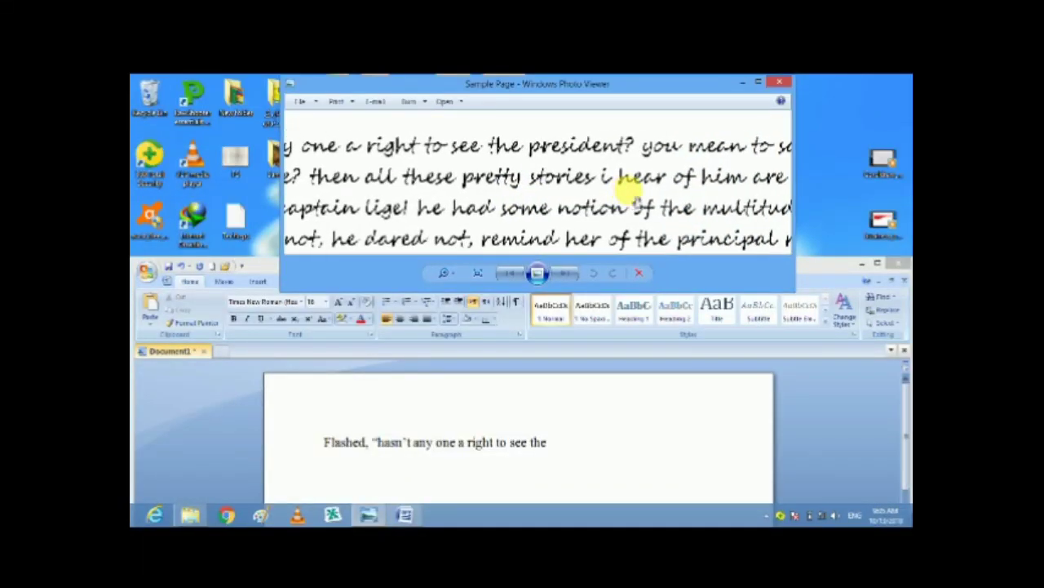
{"action": "left_click", "coordinate": [574, 448]}
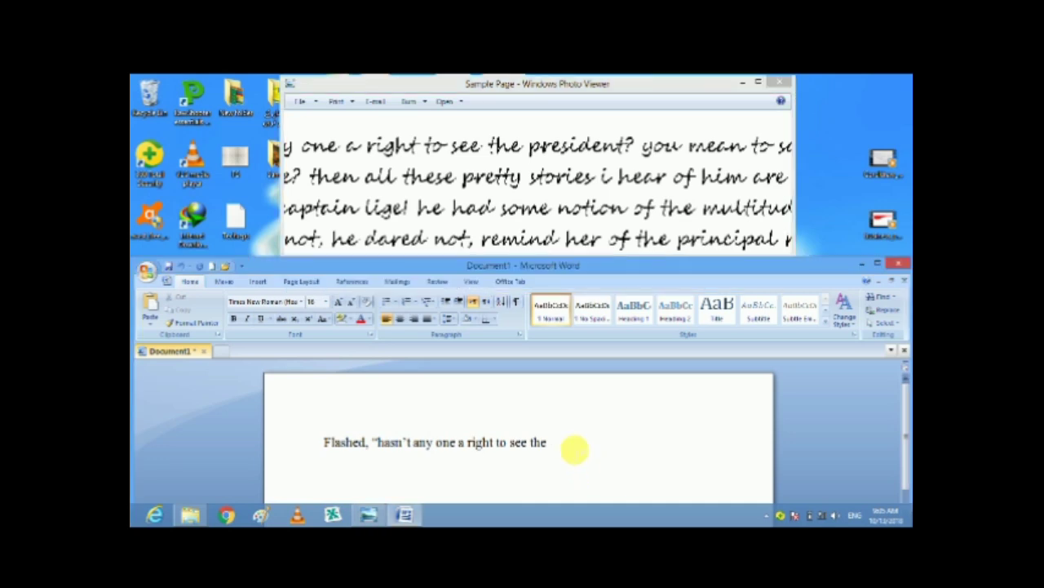
{"action": "type", "text": "preside"}
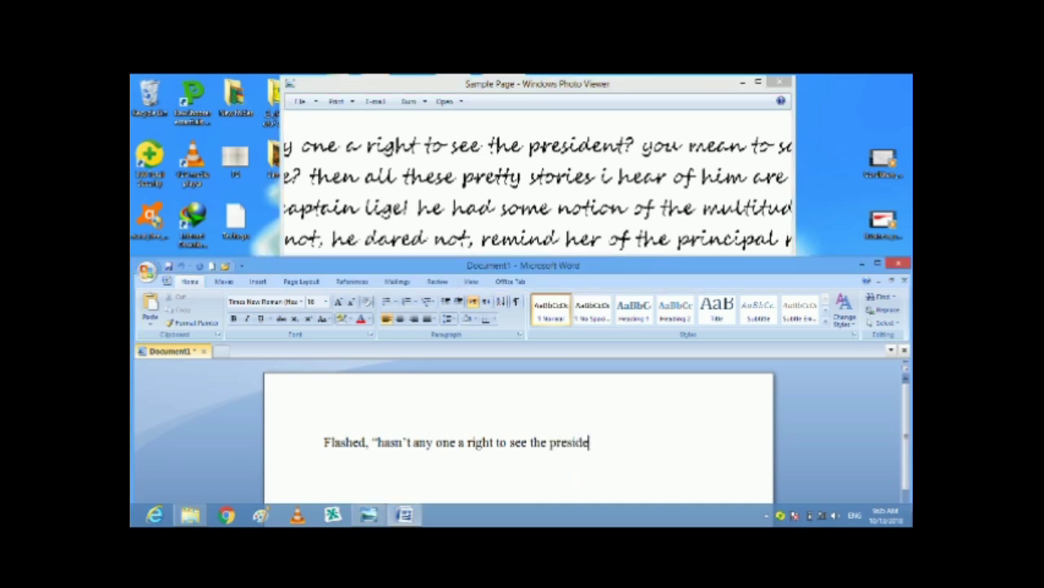
{"action": "type", "text": "nt"}
{"action": "type", "text": "? "}
{"action": "type", "text": "You"}
{"action": "type", "text": " mea"}
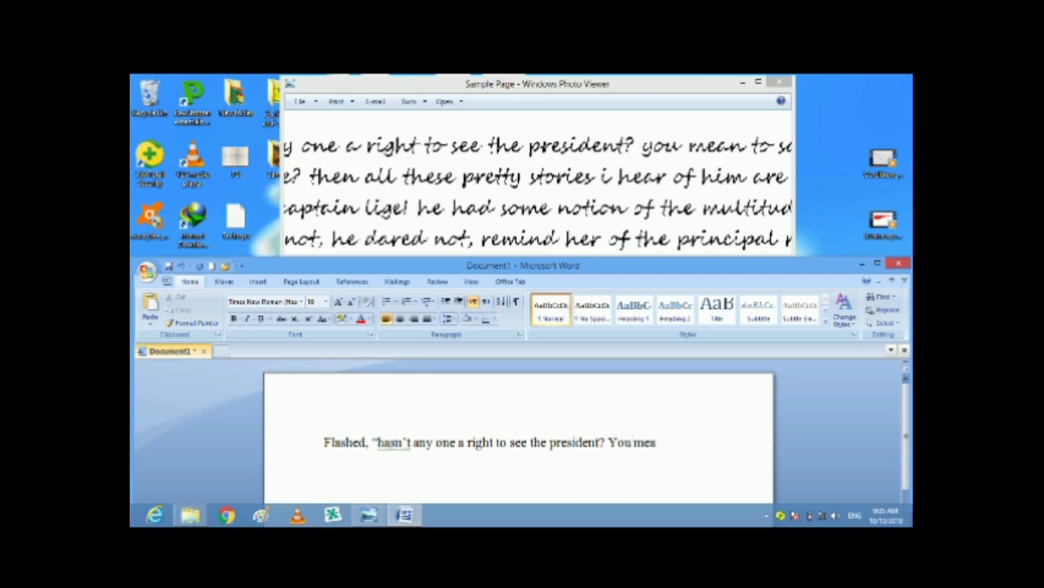
{"action": "type", "text": "n"}
{"action": "type", "text": " to"}
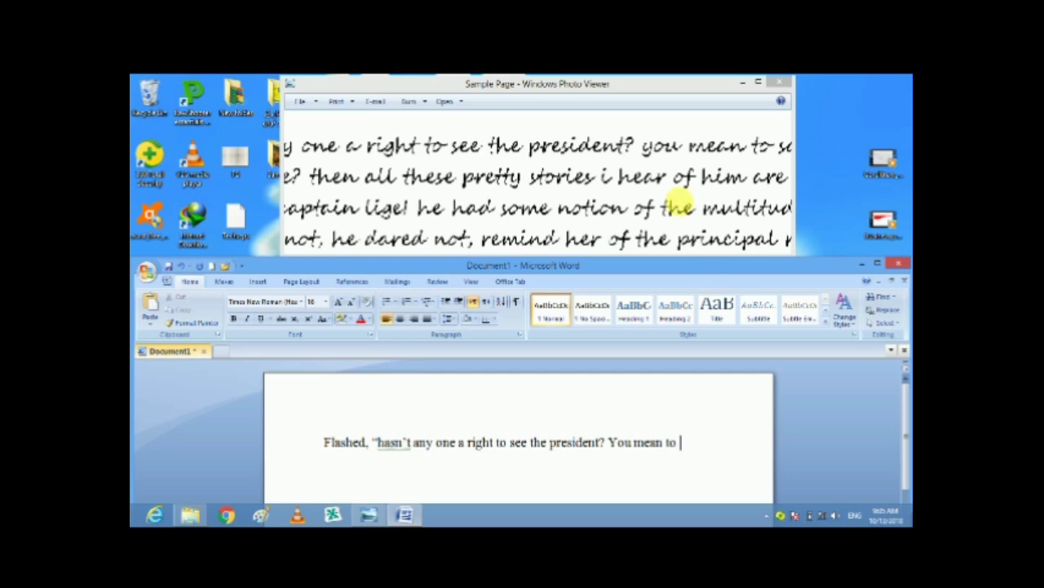
Step: Pan to the next words and type "say that he will not see"
{"action": "left_click", "coordinate": [689, 202]}
{"action": "mouse_move", "coordinate": [690, 202]}
{"action": "left_mouse_down"}
{"action": "mouse_move", "coordinate": [708, 192]}
{"action": "mouse_move", "coordinate": [474, 193]}
{"action": "left_mouse_up"}
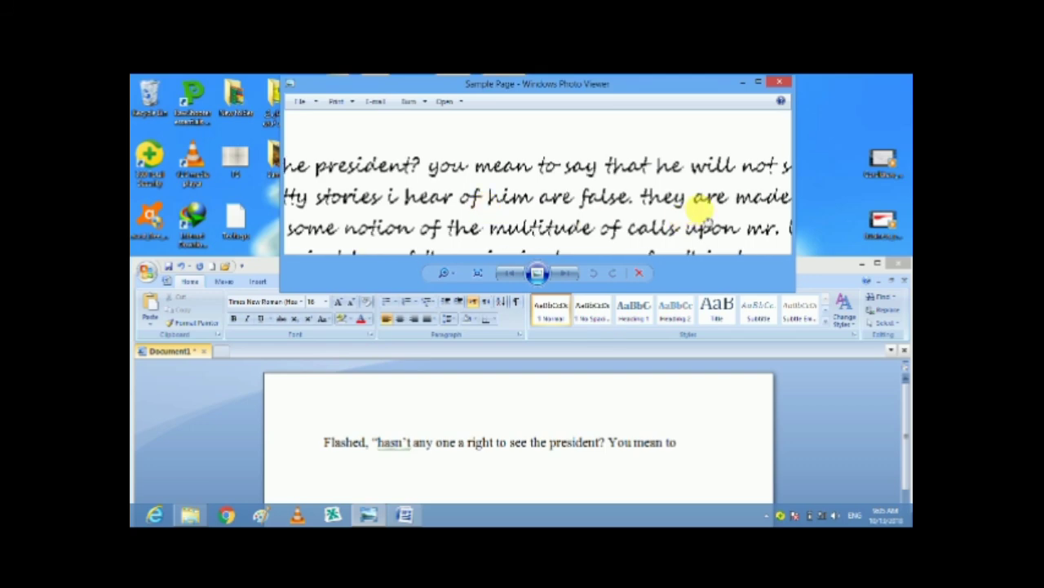
{"action": "left_click_drag", "start_coordinate": [699, 205], "coordinate": [541, 204]}
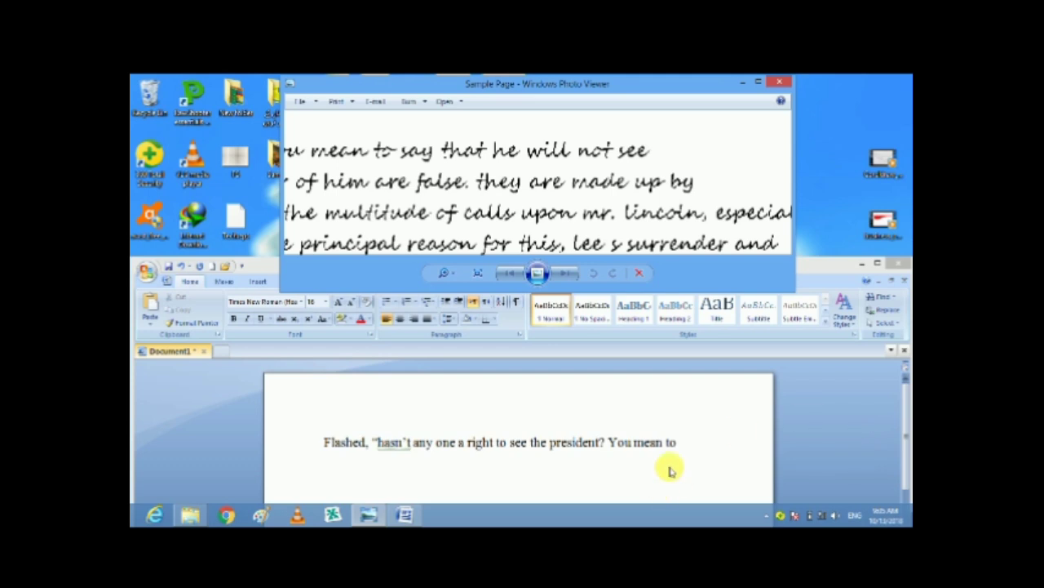
{"action": "left_click", "coordinate": [700, 447]}
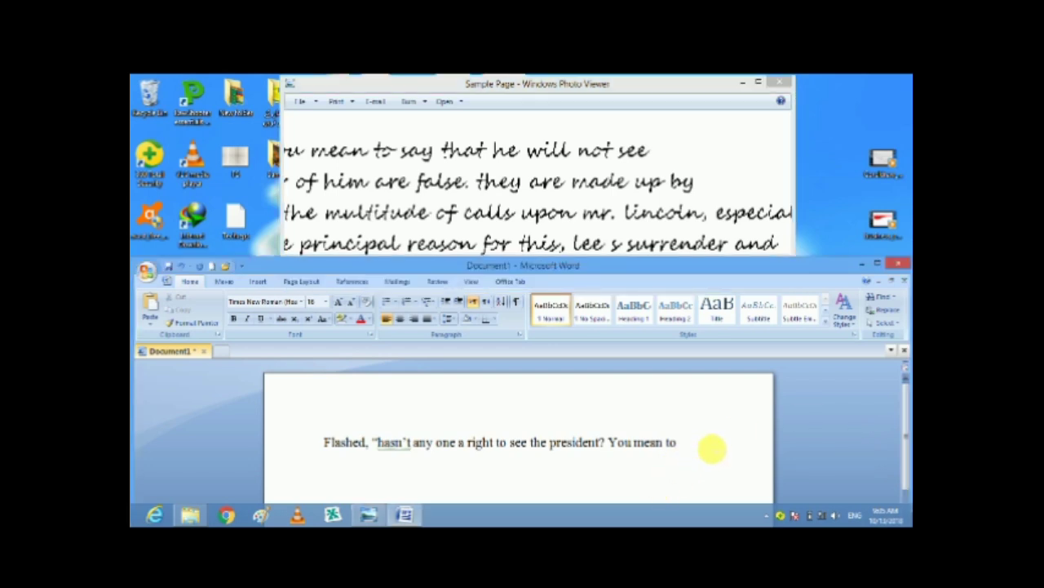
{"action": "type", "text": " say"}
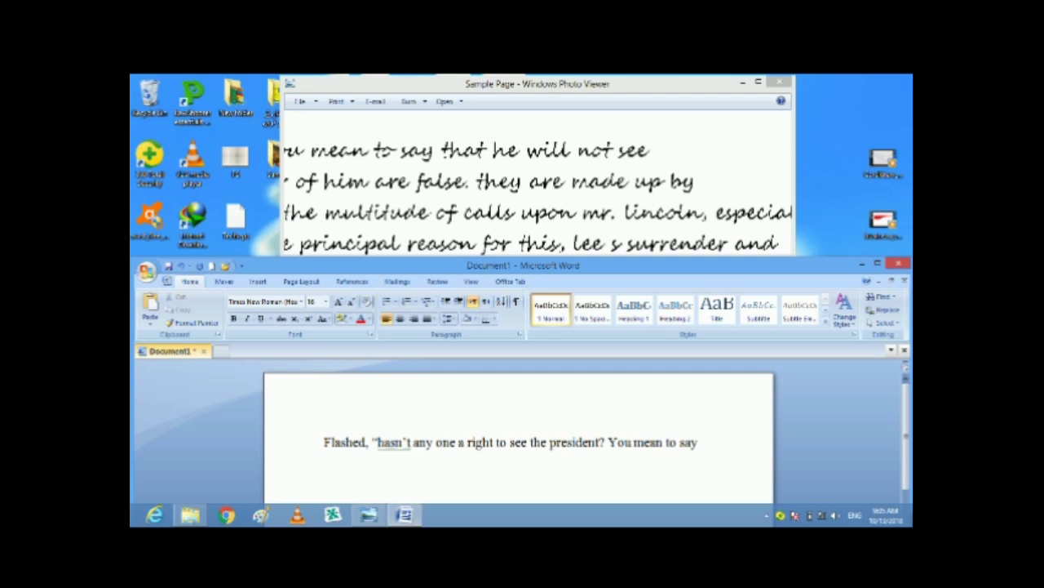
{"action": "type", "text": " that"}
{"action": "type", "text": " he"}
{"action": "type", "text": " wi"}
{"action": "type", "text": "ll n"}
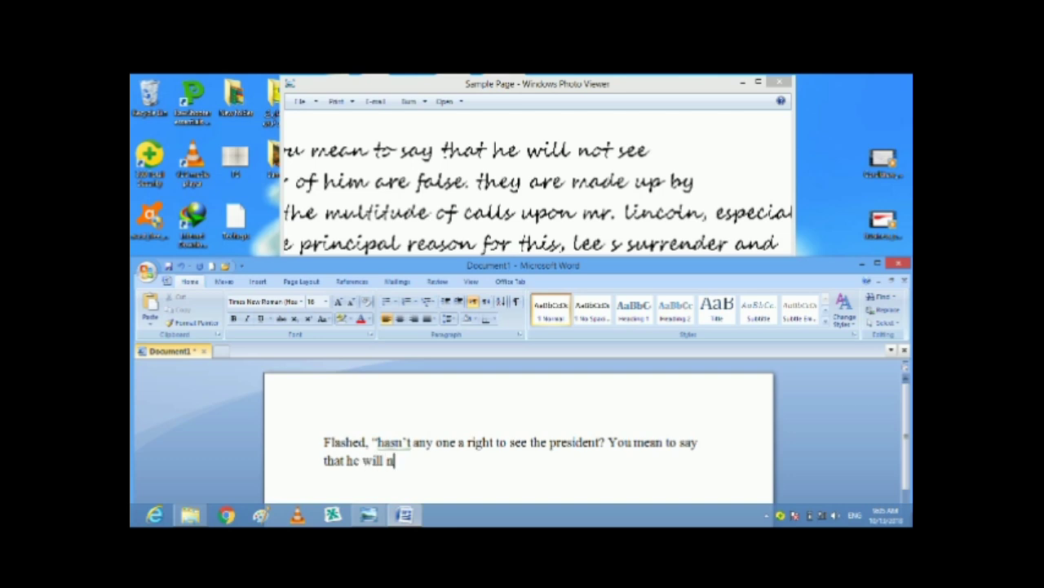
{"action": "type", "text": "ot se"}
{"action": "type", "text": "e"}
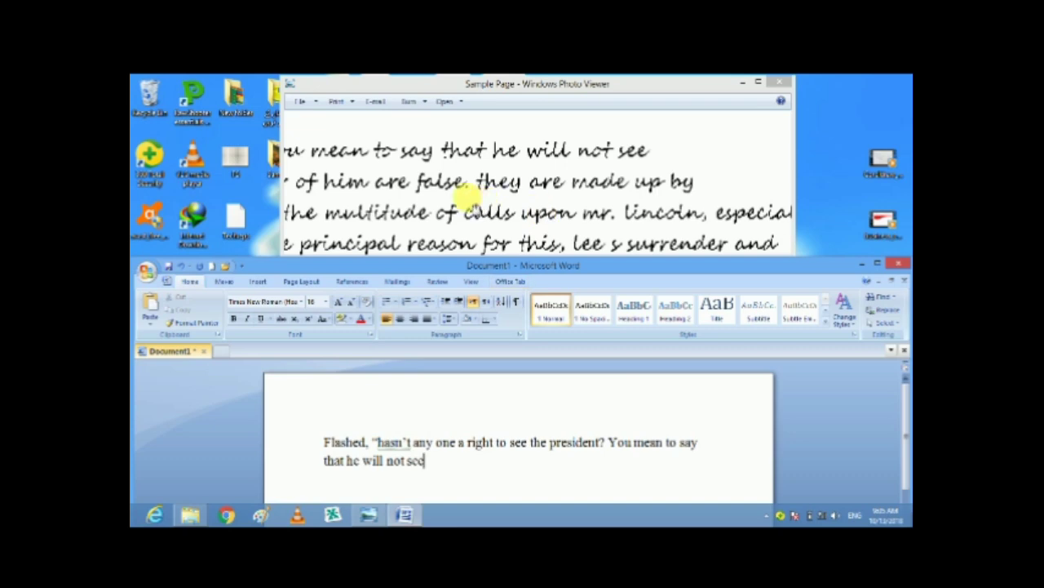
Step: Pan the sample image back to the start of the text to check the transcription
{"action": "left_click_drag", "start_coordinate": [466, 206], "coordinate": [676, 213]}
{"action": "left_click_drag", "start_coordinate": [430, 210], "coordinate": [536, 208]}
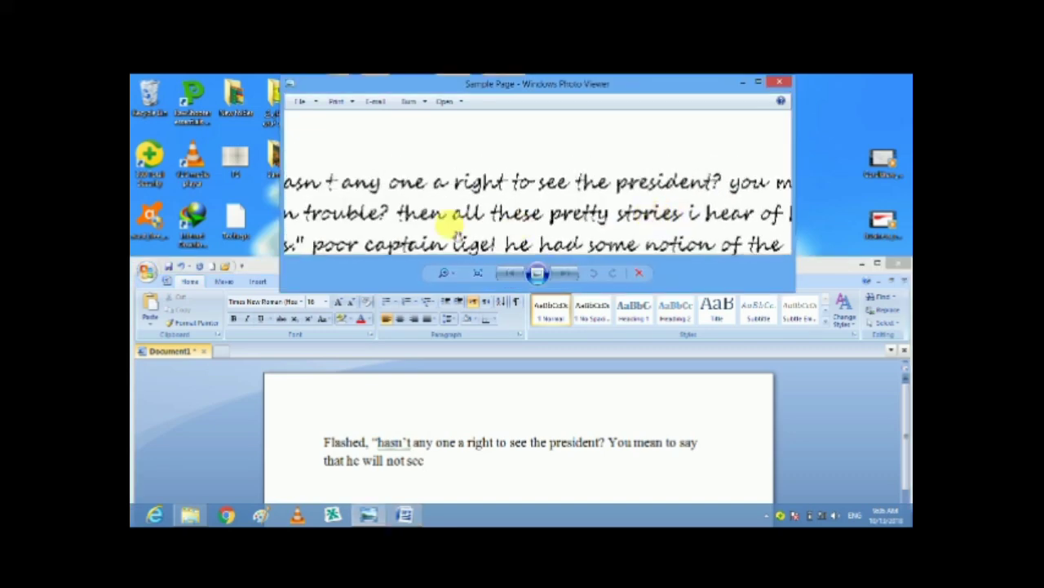
{"action": "left_click_drag", "start_coordinate": [444, 217], "coordinate": [547, 182]}
{"action": "scroll", "coordinate": [546, 182], "scroll_direction": "down", "scroll_amount": 2}
{"action": "scroll", "coordinate": [546, 182], "scroll_direction": "down", "scroll_amount": 2}
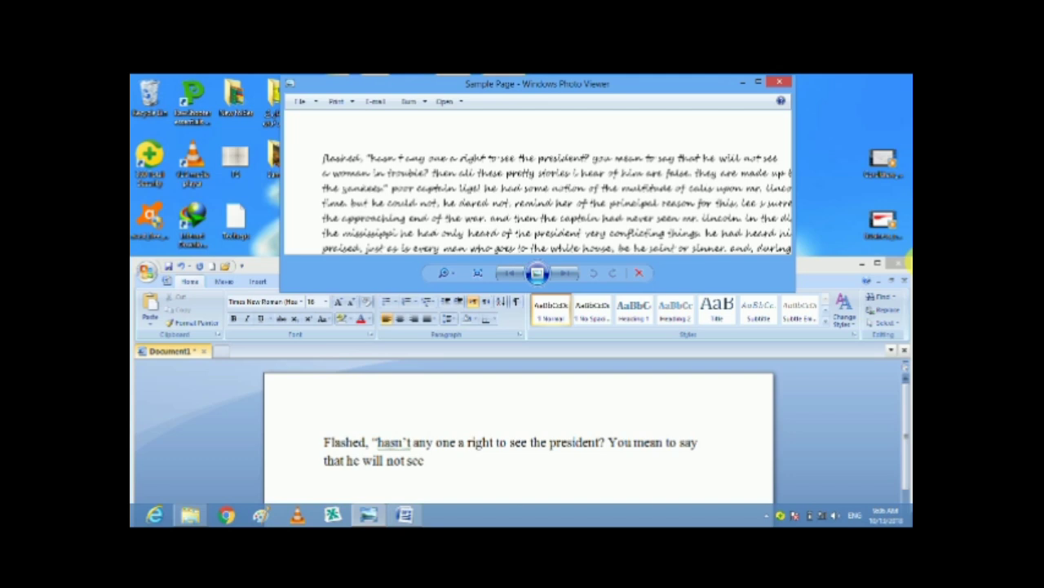
{"action": "left_click", "coordinate": [390, 442]}
Step: Replace "hasn't" with "Hasn't" and ignore the sentence's grammar flag once
{"action": "right_click", "coordinate": [390, 445]}
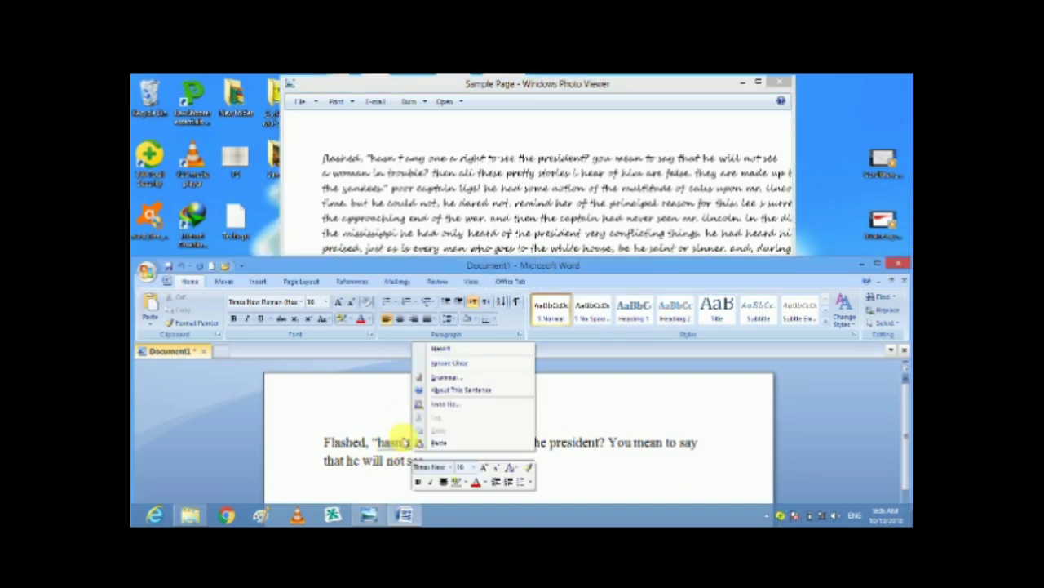
{"action": "left_click", "coordinate": [456, 349]}
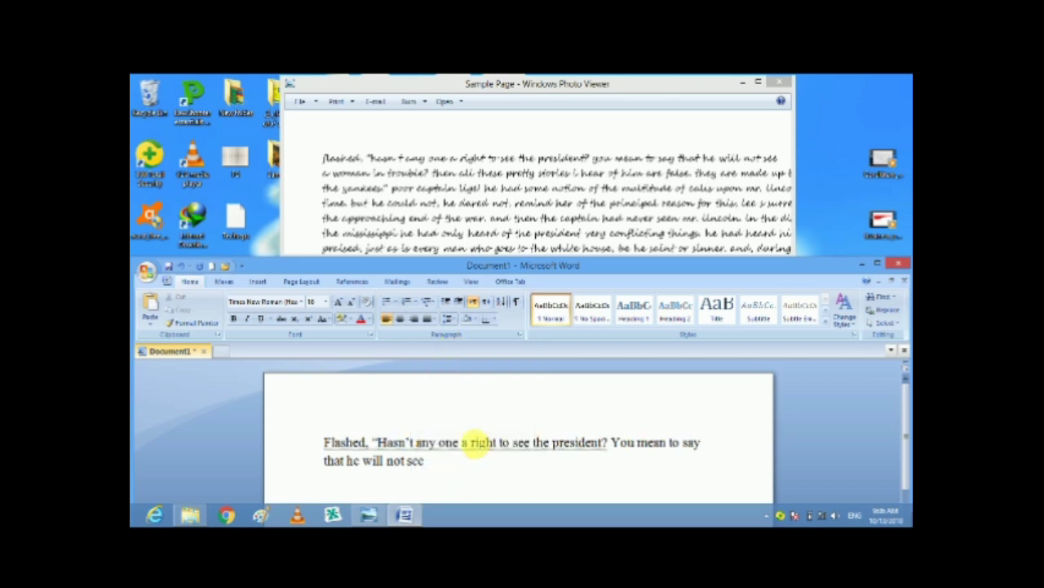
{"action": "right_click", "coordinate": [490, 447]}
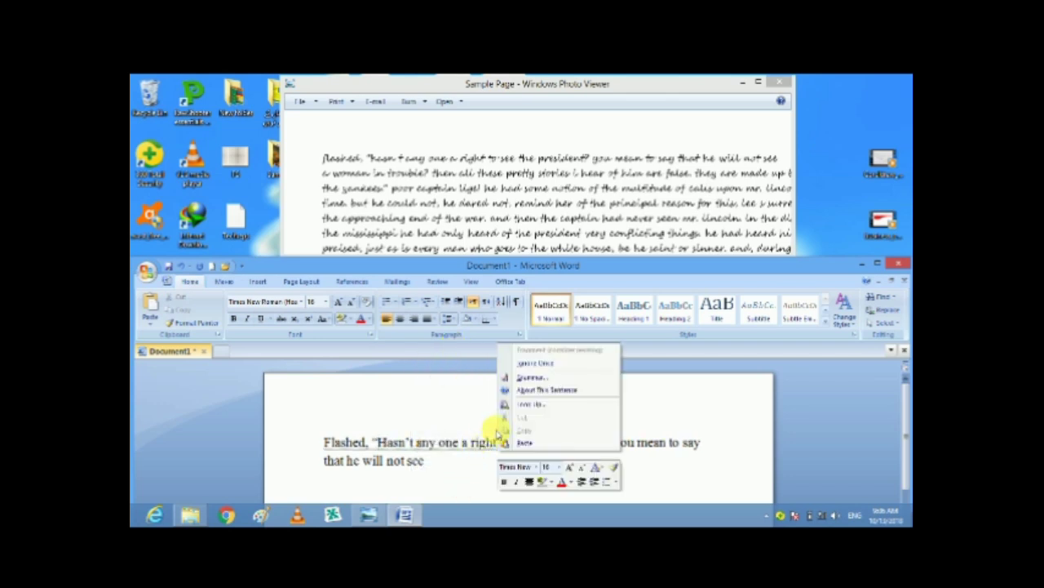
{"action": "left_click", "coordinate": [559, 362]}
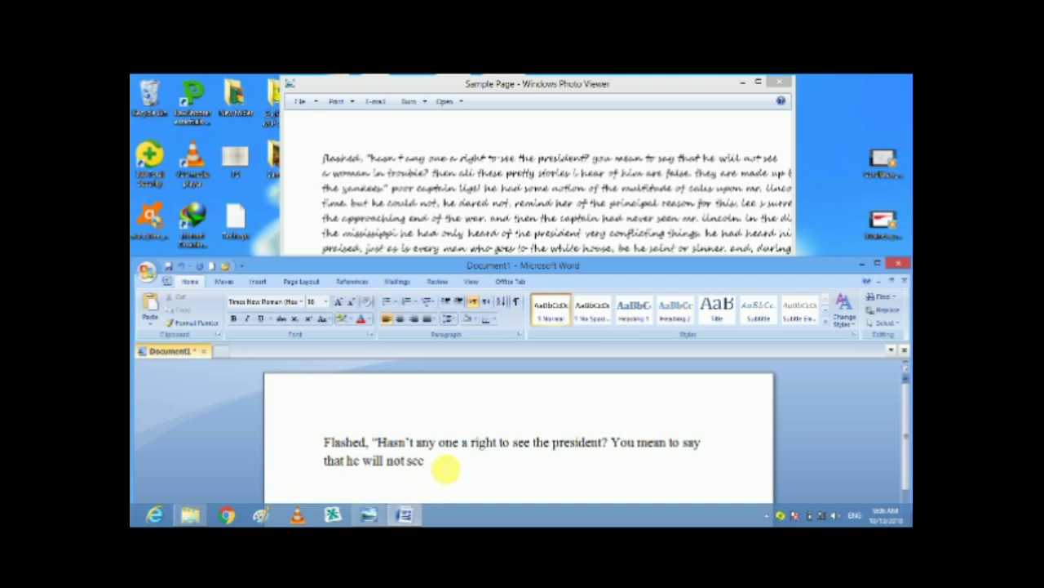
Step: Type "a women in trouble? then all these pretty stories I hear of him are false."
{"action": "type", "text": "a"}
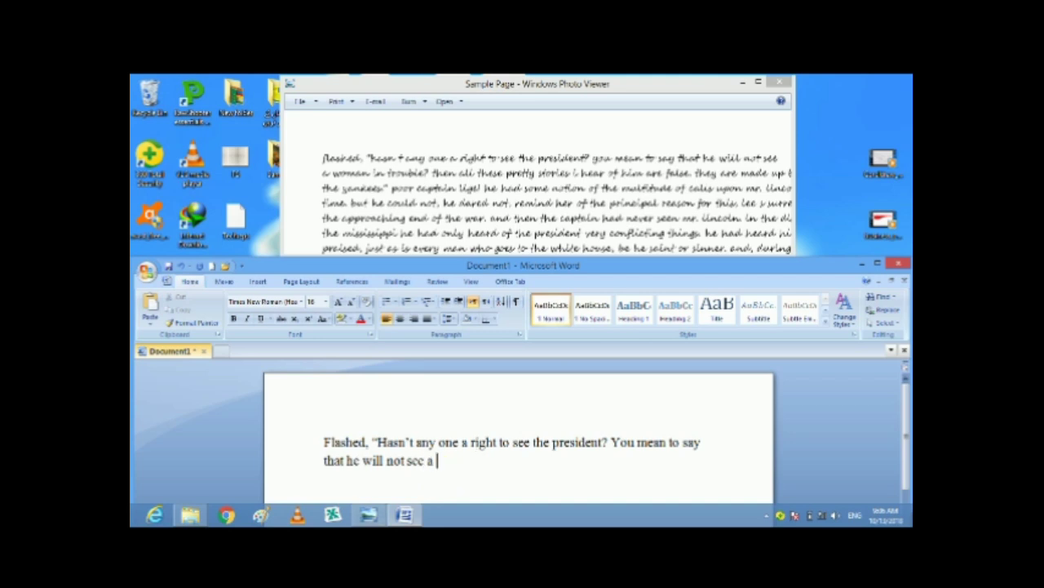
{"action": "type", "text": " women"}
{"action": "type", "text": " in "}
{"action": "type", "text": "trou"}
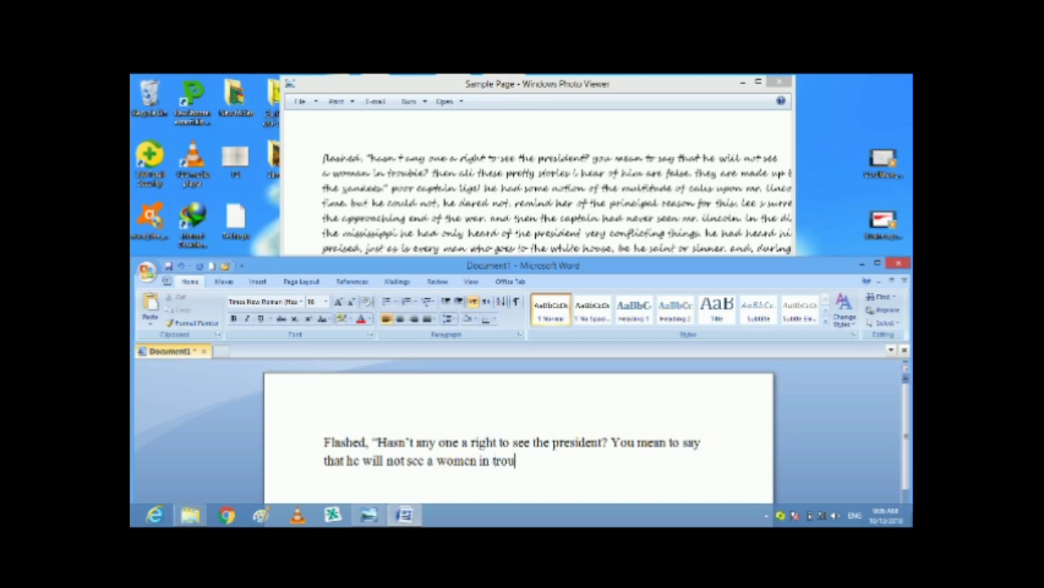
{"action": "type", "text": "ble"}
{"action": "type", "text": "?"}
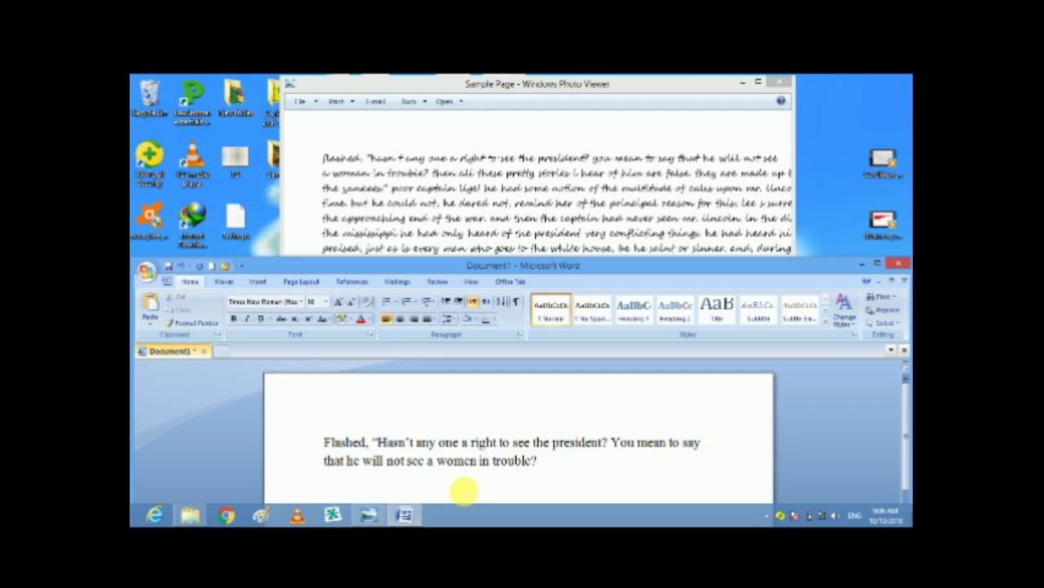
{"action": "type", "text": " then all"}
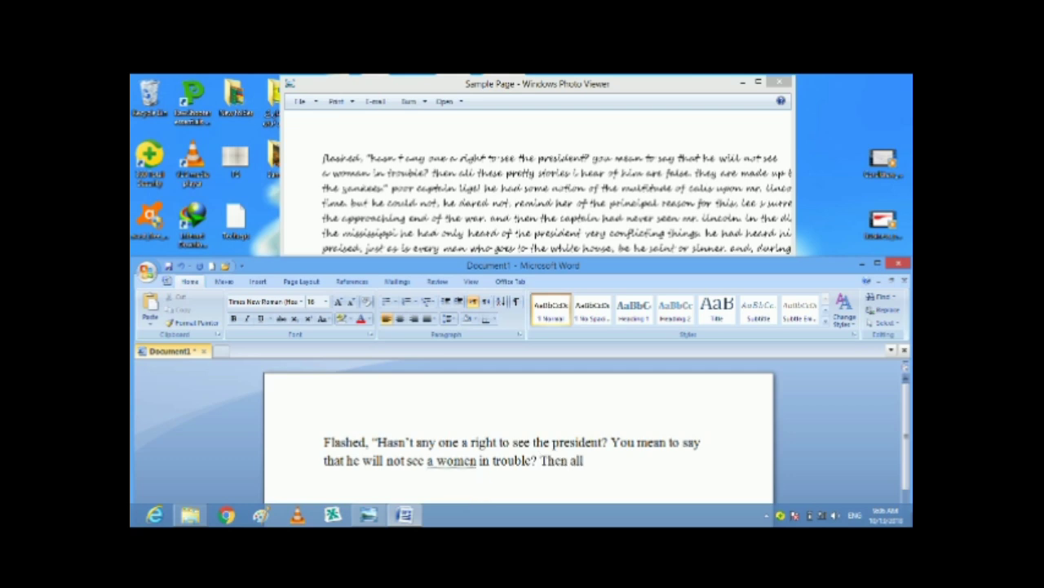
{"action": "type", "text": " these"}
{"action": "type", "text": " pretty"}
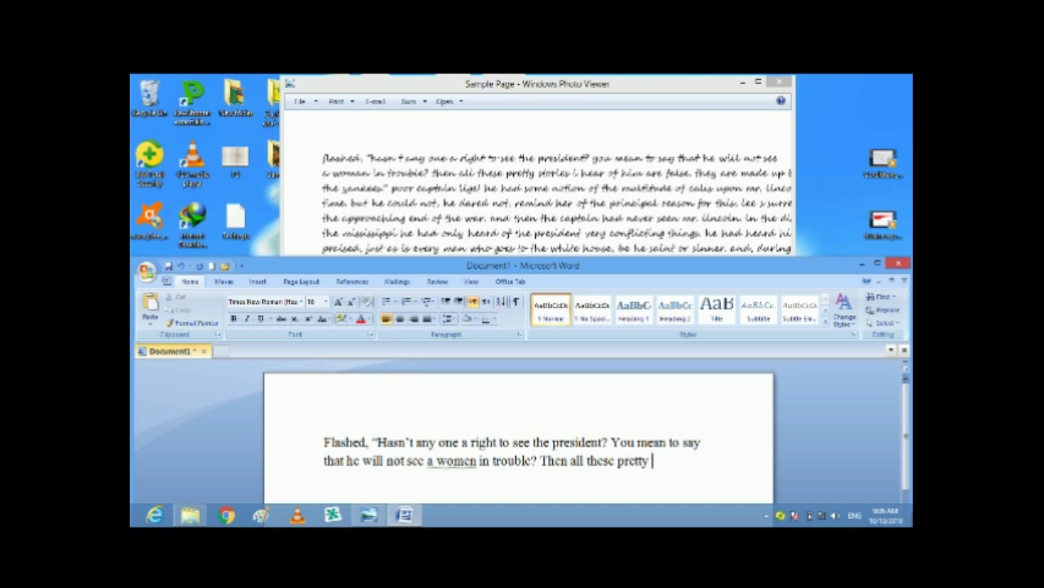
{"action": "type", "text": "stories"}
{"action": "type", "text": "I"}
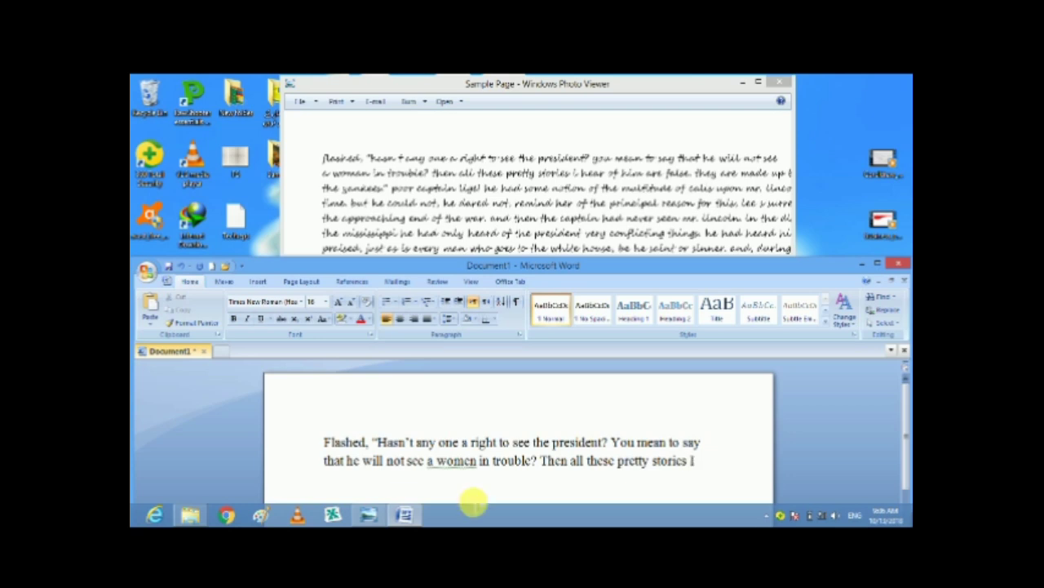
{"action": "type", "text": " hear"}
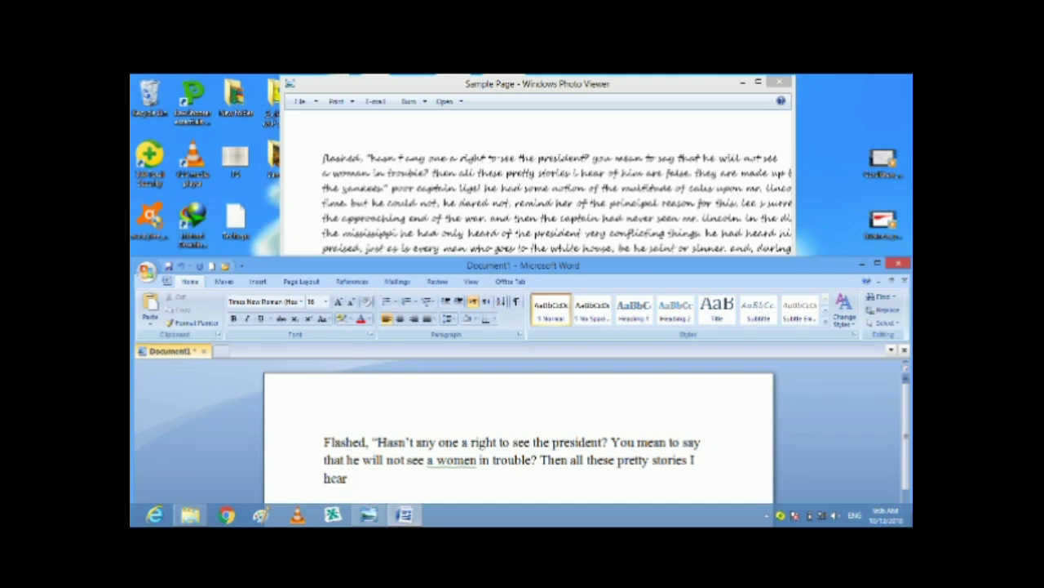
{"action": "type", "text": " of "}
{"action": "type", "text": "him"}
{"action": "type", "text": " are"}
{"action": "type", "text": " fa"}
{"action": "type", "text": "lse"}
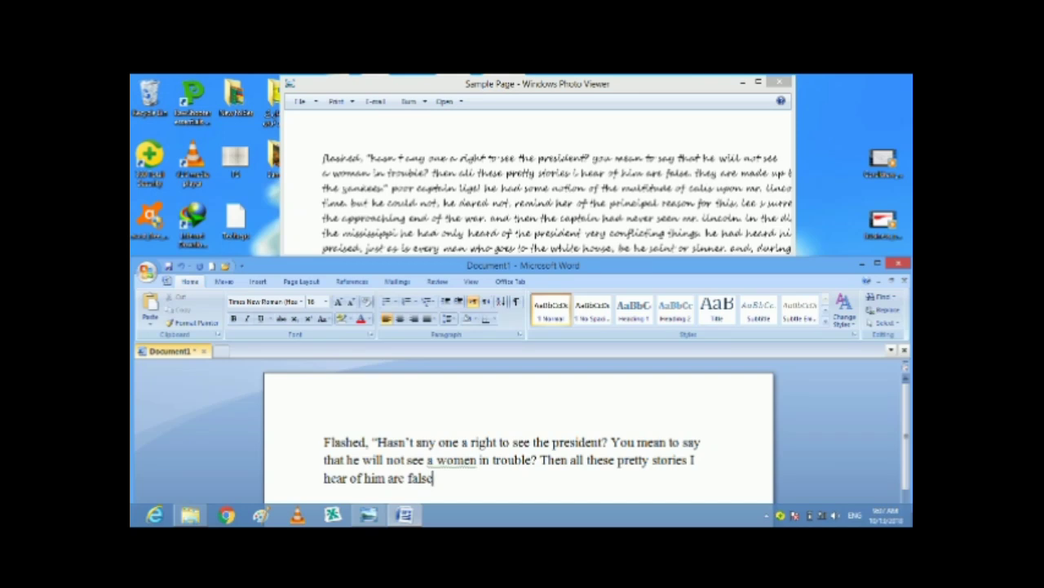
{"action": "type", "text": "."}
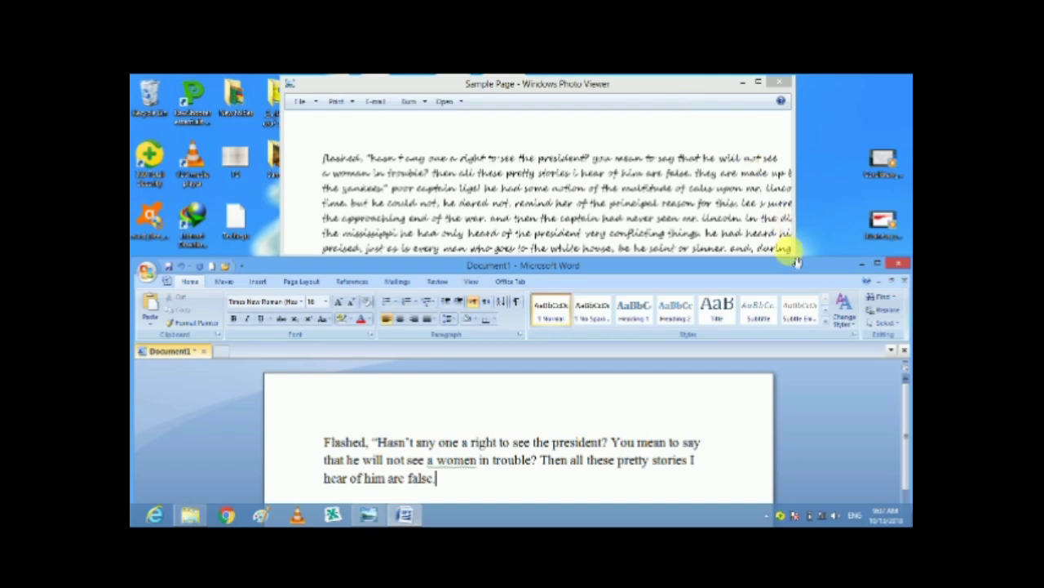
Step: Maximize Word, correct "a women" to "women", and adjust the sound volume
{"action": "left_click", "coordinate": [883, 265]}
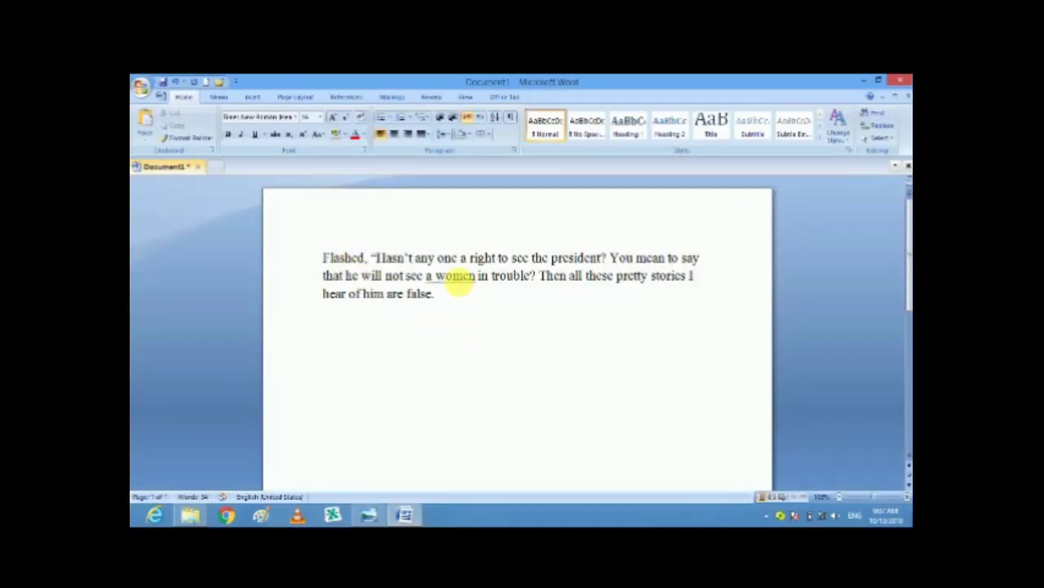
{"action": "right_click", "coordinate": [464, 277]}
{"action": "left_click", "coordinate": [507, 293]}
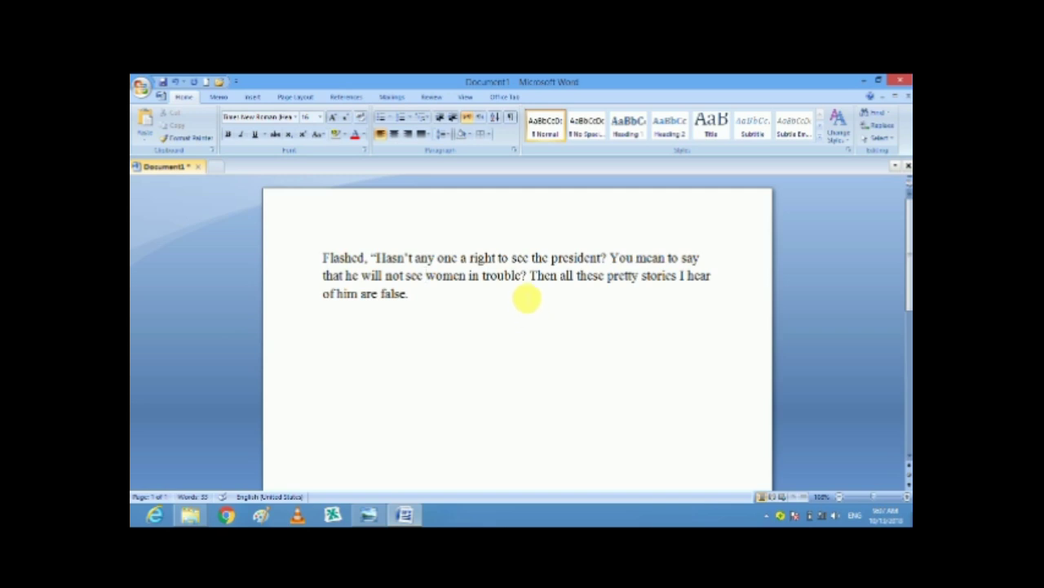
{"action": "key", "text": "XF86AudioRaiseVolume"}
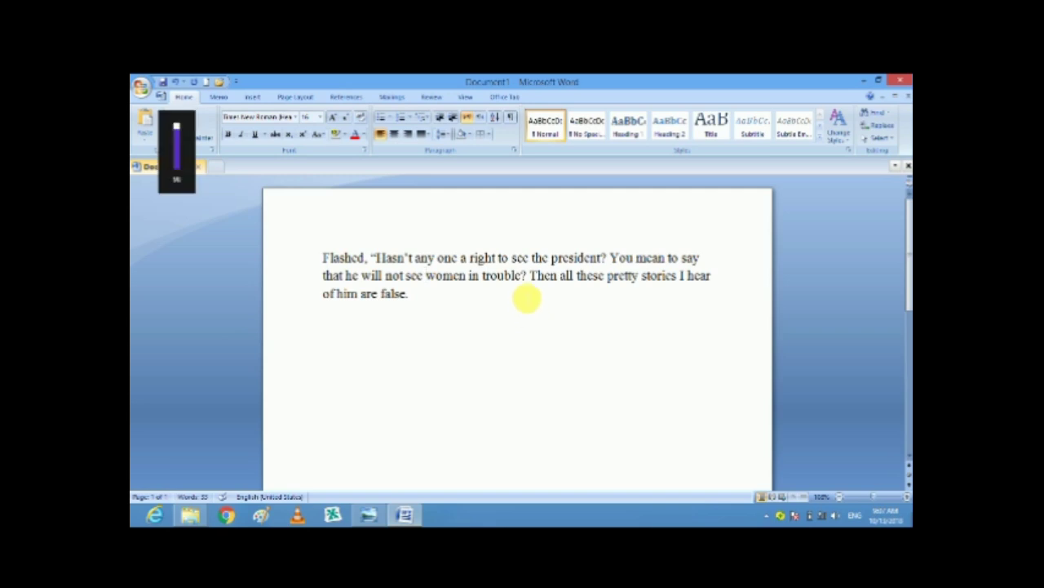
{"action": "key", "text": "XF86AudioRaiseVolume"}
{"action": "key", "text": "XF86AudioLowerVolume"}
{"action": "key", "text": "XF86AudioLowerVolume"}
{"action": "key", "text": "XF86AudioLowerVolume"}
{"action": "left_click", "coordinate": [493, 314]}
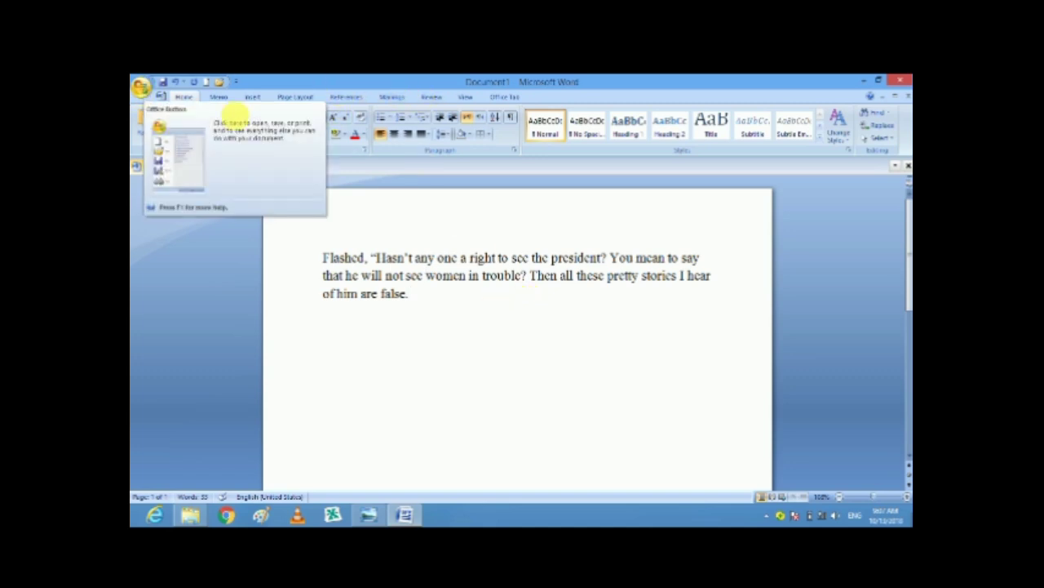
Step: Open Print Preview, zoom in on the page, then close the preview
{"action": "left_click", "coordinate": [293, 97]}
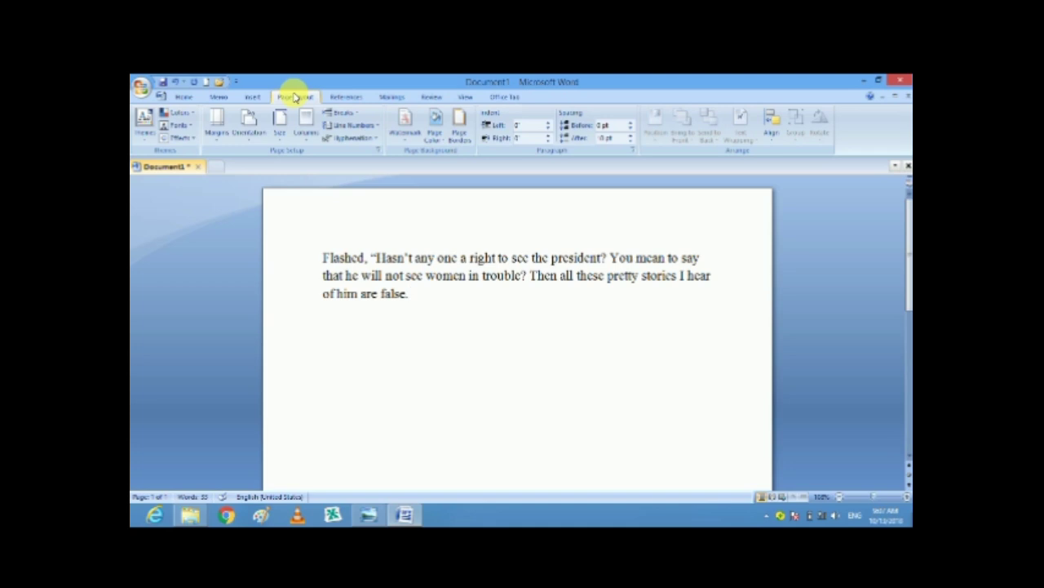
{"action": "left_click", "coordinate": [184, 97]}
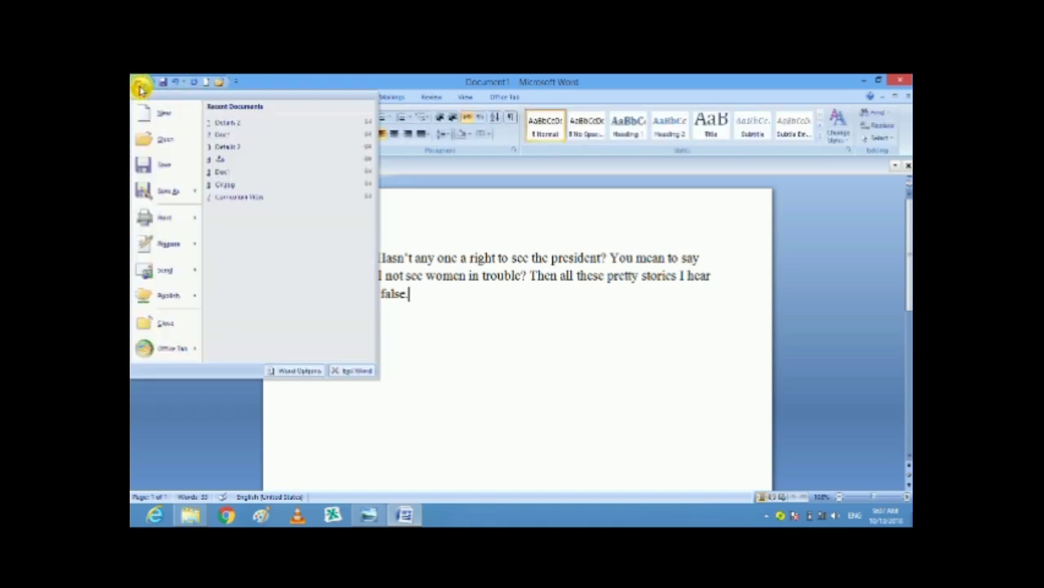
{"action": "left_click", "coordinate": [140, 86]}
{"action": "mouse_move", "coordinate": [195, 222]}
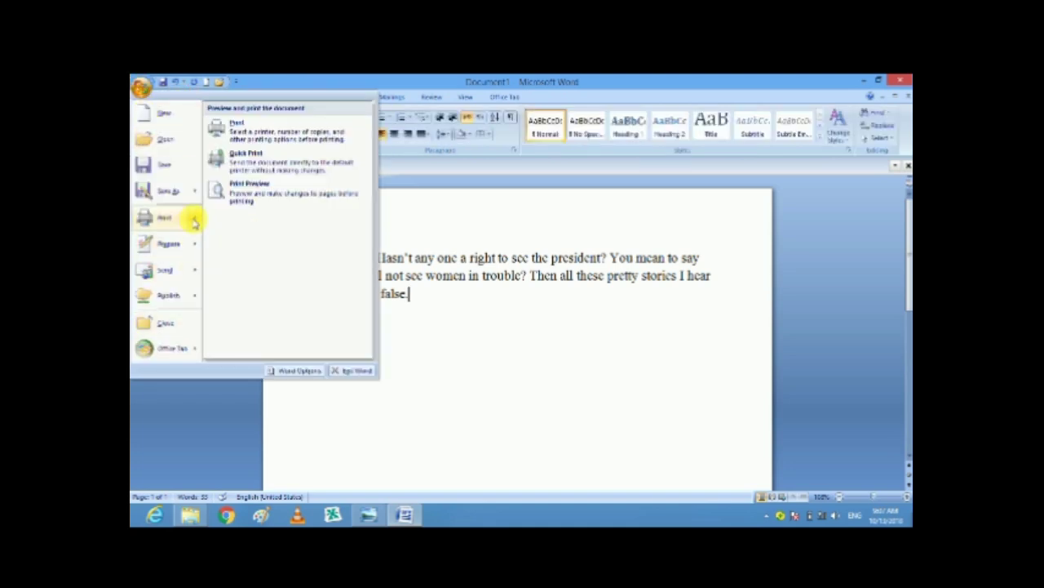
{"action": "left_click", "coordinate": [263, 199]}
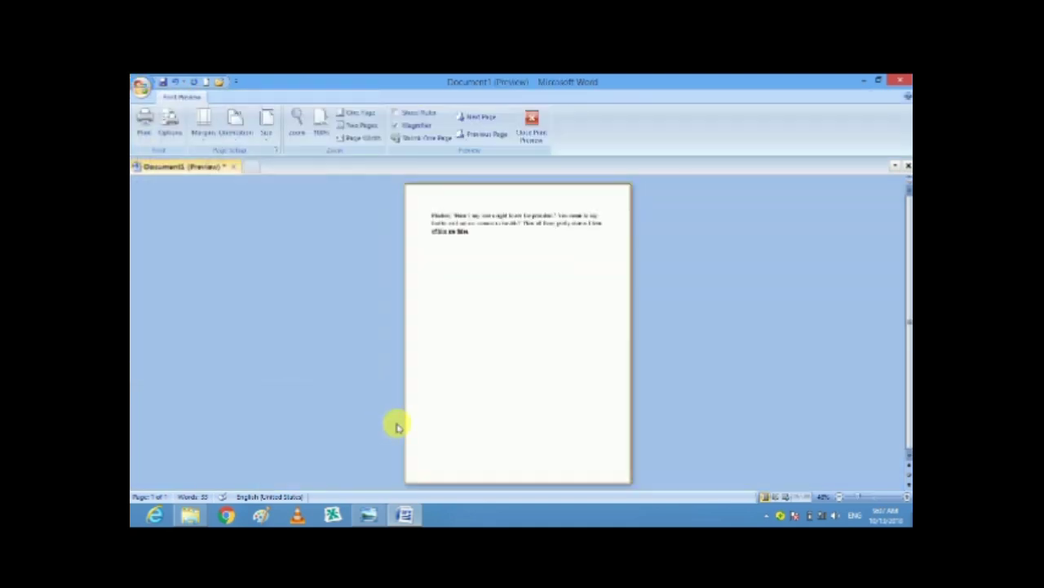
{"action": "left_click", "coordinate": [492, 238]}
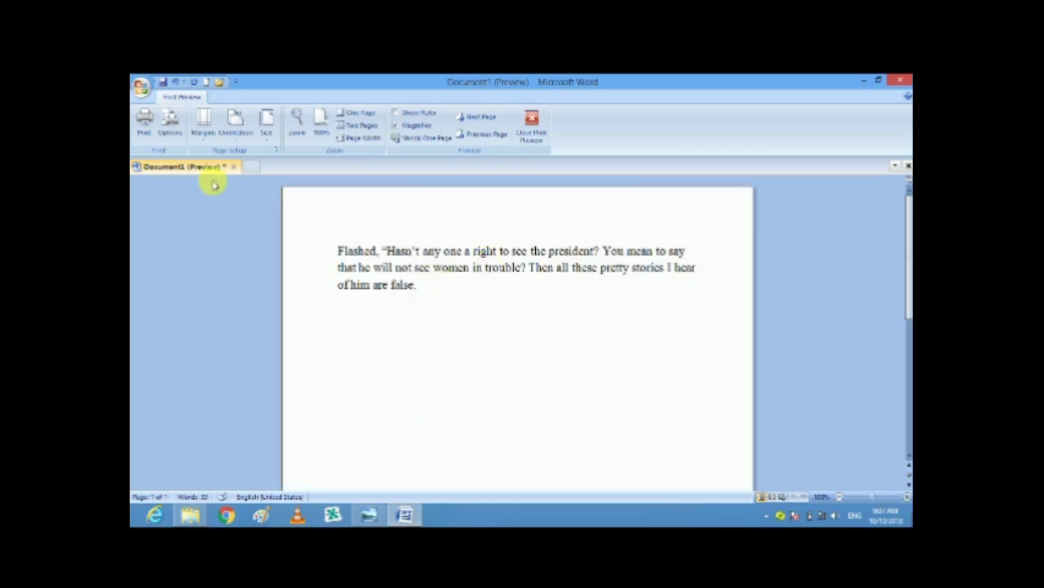
{"action": "left_click", "coordinate": [532, 127]}
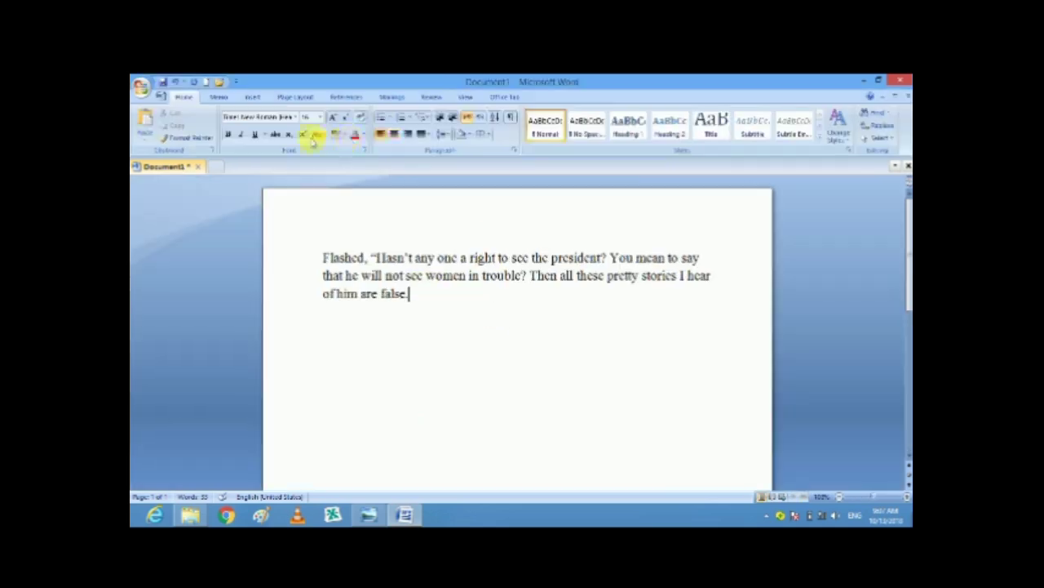
Step: Save As with the Word Document type kept, using the file name 'work for data entry'
{"action": "left_click", "coordinate": [141, 87]}
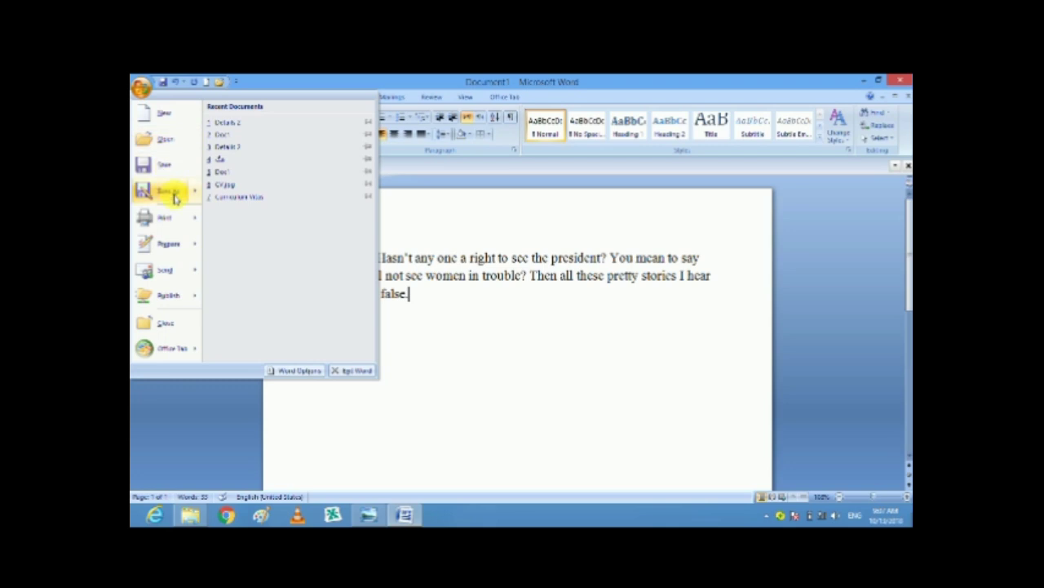
{"action": "mouse_move", "coordinate": [174, 197]}
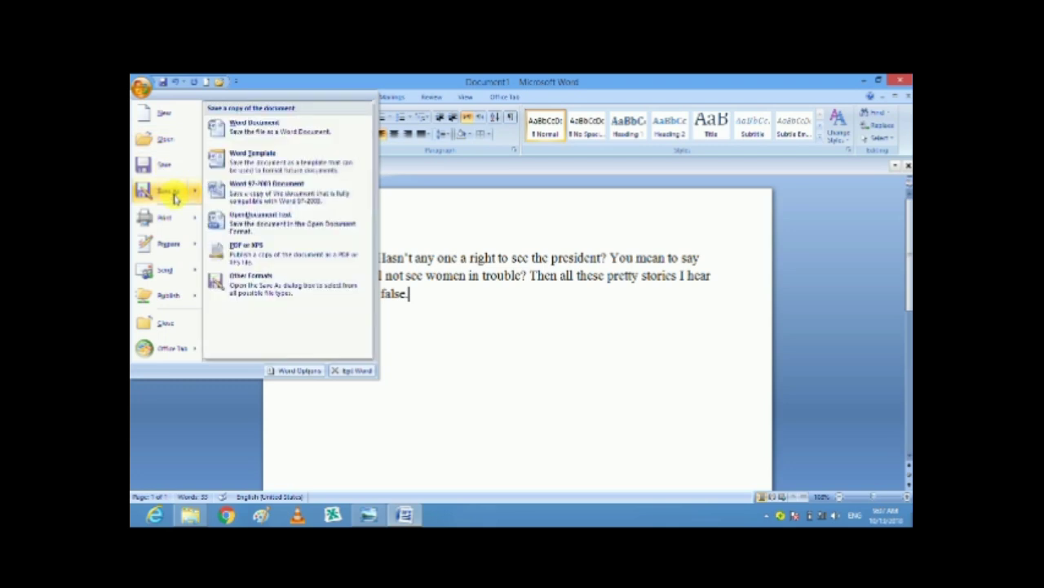
{"action": "left_click", "coordinate": [174, 197]}
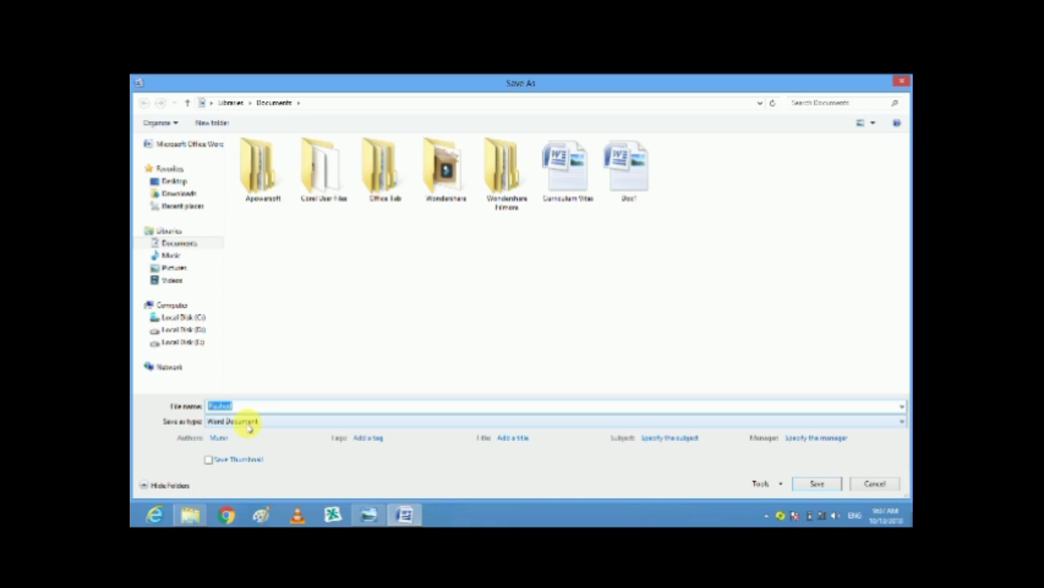
{"action": "left_click", "coordinate": [243, 426]}
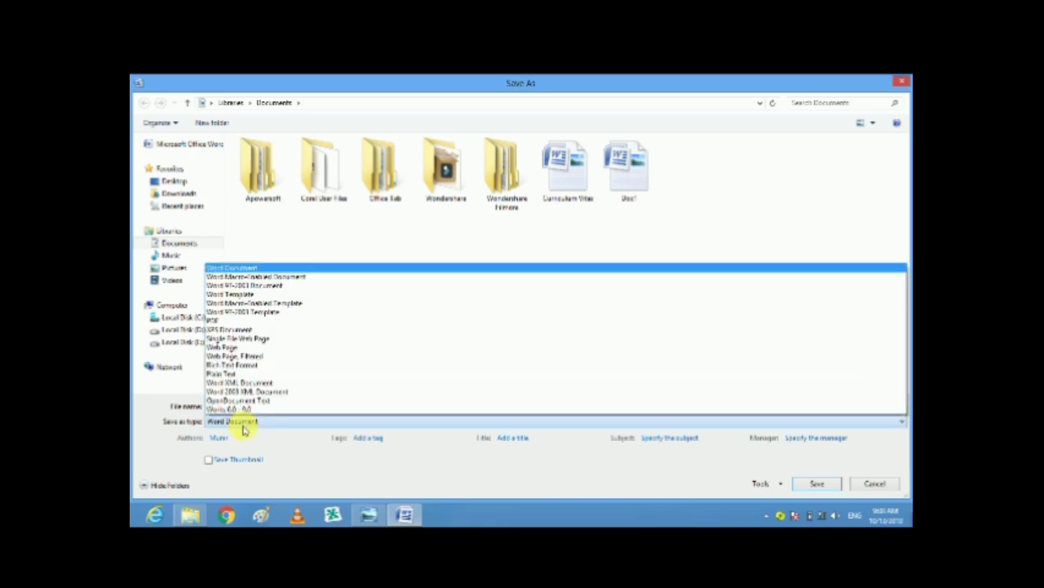
{"action": "left_click", "coordinate": [243, 426]}
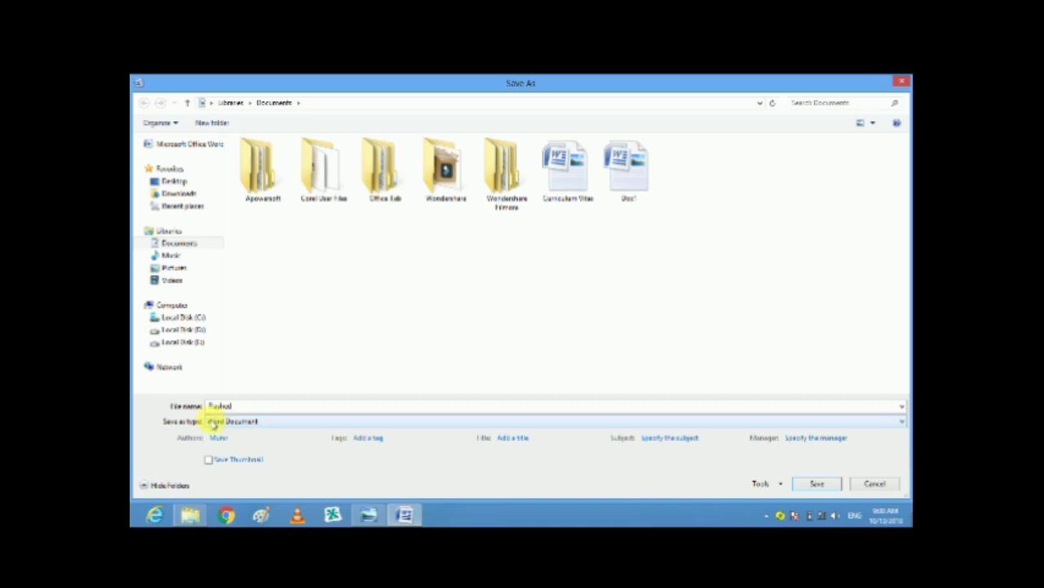
{"action": "double_click", "coordinate": [250, 409]}
{"action": "type", "text": "work for d"}
{"action": "type", "text": "ata e"}
{"action": "type", "text": "ntry"}
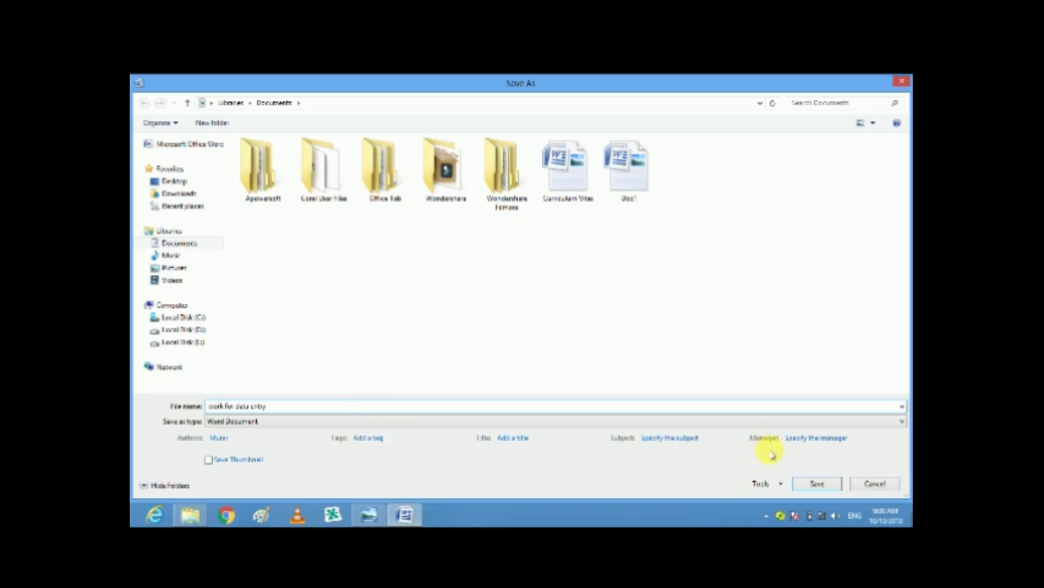
{"action": "left_click", "coordinate": [819, 484]}
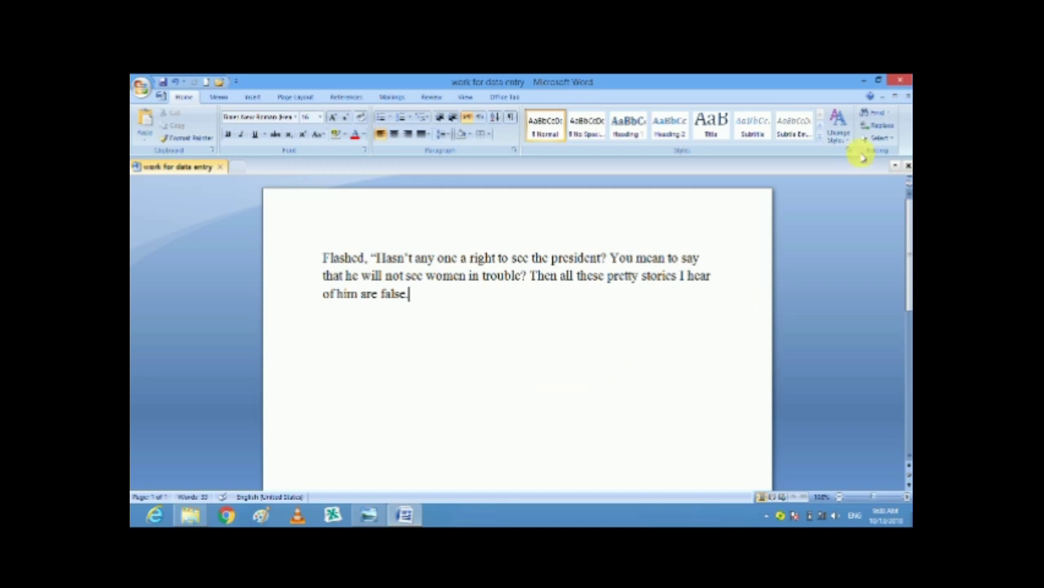
Step: Minimize Word and Windows Photo Viewer, then refresh the bare desktop
{"action": "left_click", "coordinate": [866, 85]}
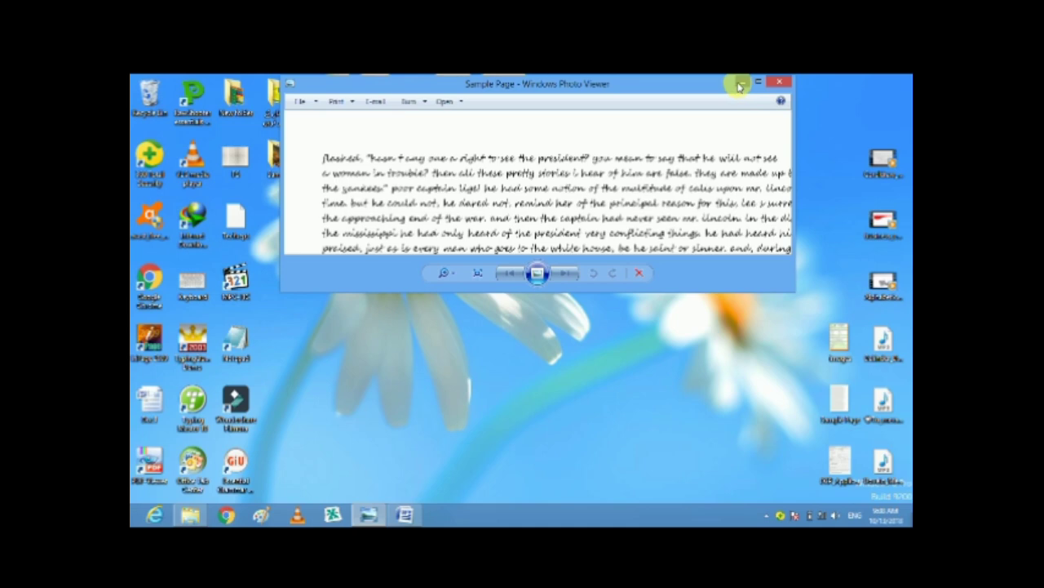
{"action": "left_click", "coordinate": [739, 84]}
{"action": "right_click", "coordinate": [585, 262]}
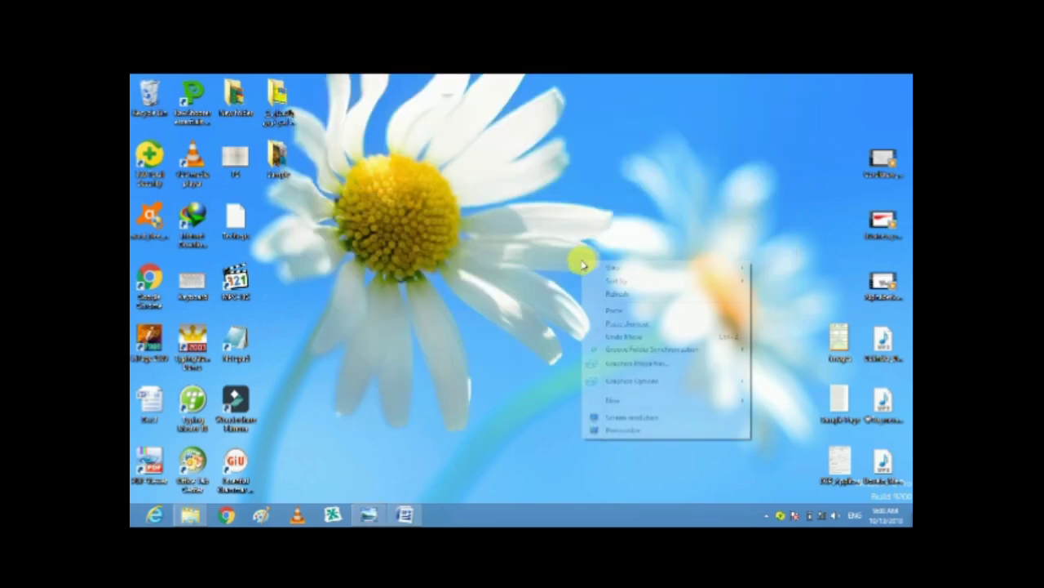
{"action": "left_click", "coordinate": [618, 295]}
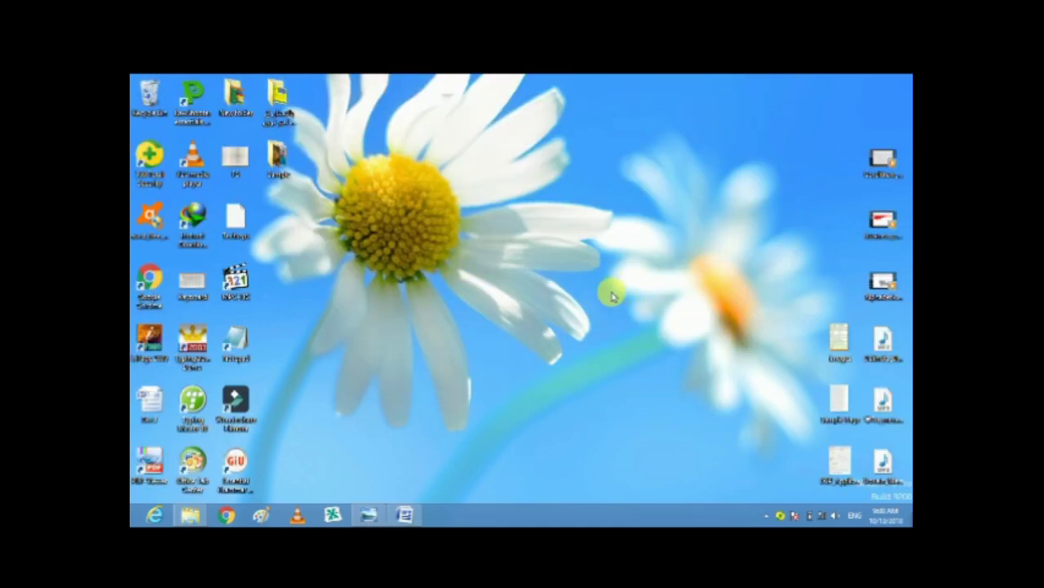